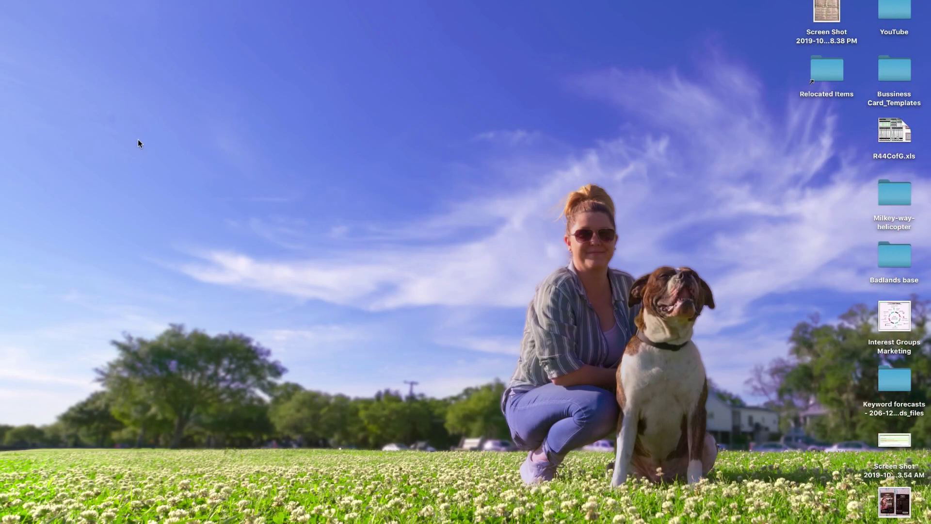
# Step: Open Chrome and load the Cryptomator homepage at cryptomator.org
pyautogui.moveTo(8, 95)
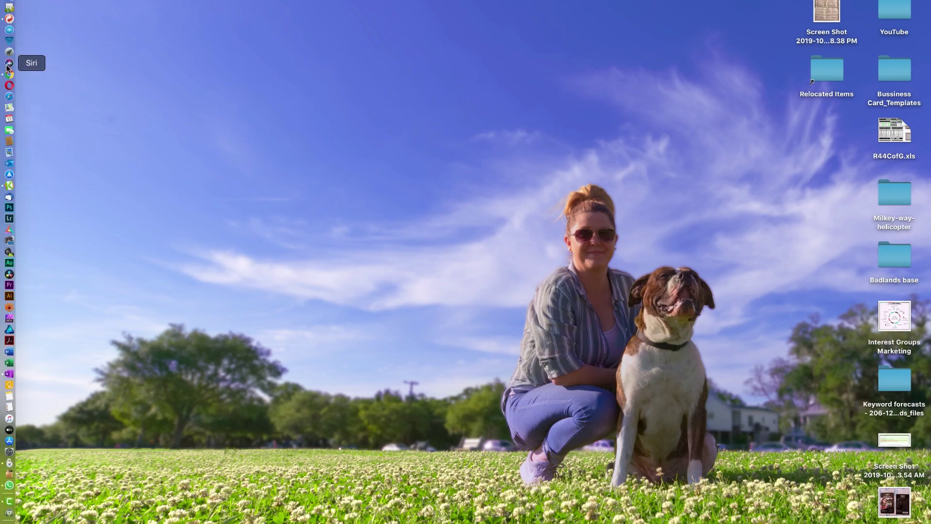
pyautogui.click(9, 75)
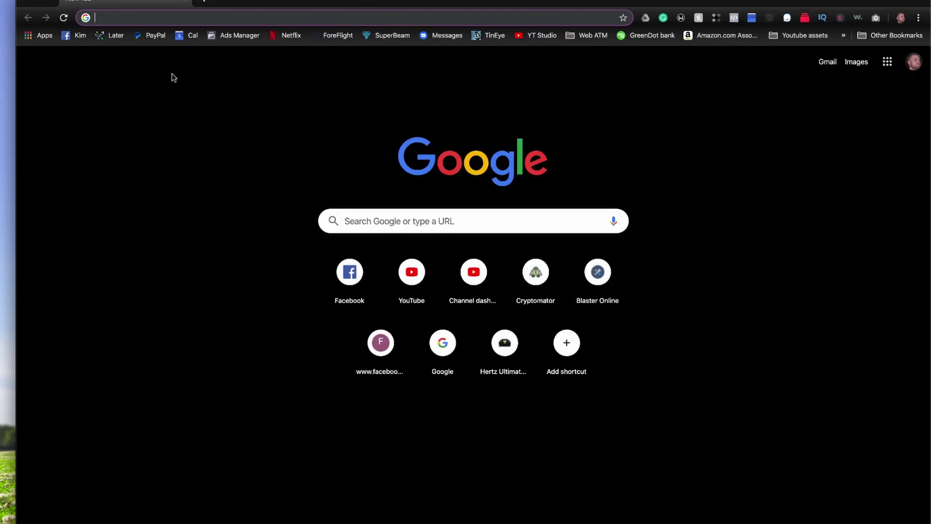
pyautogui.write('cryptomator.org')
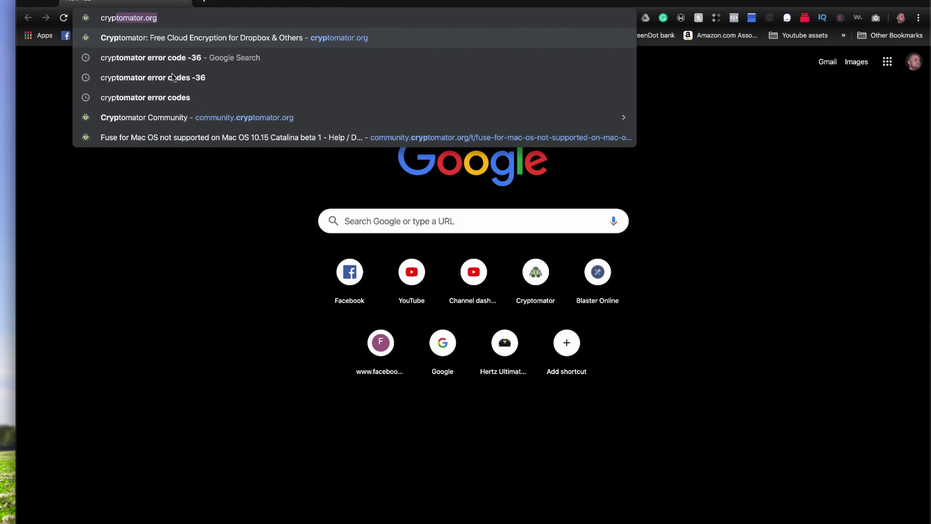
pyautogui.press('Return')
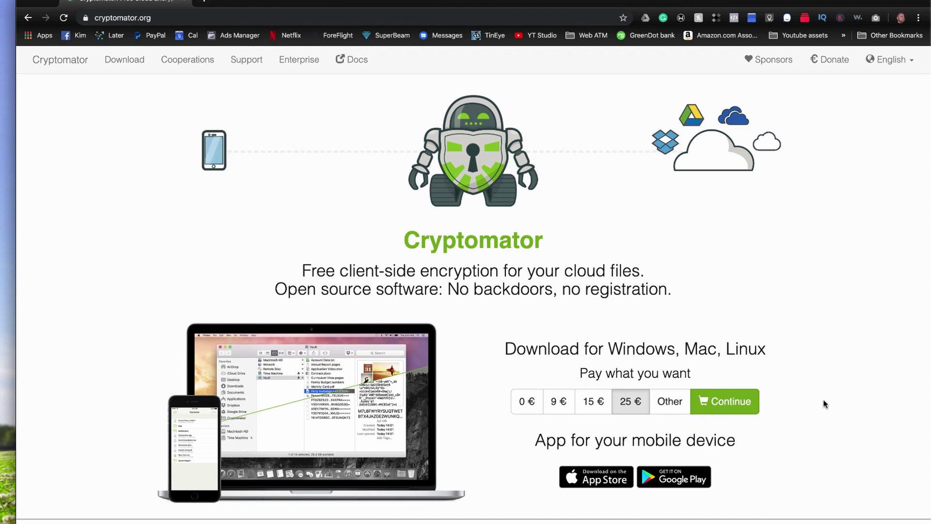
pyautogui.scroll(-7, 618, 339)
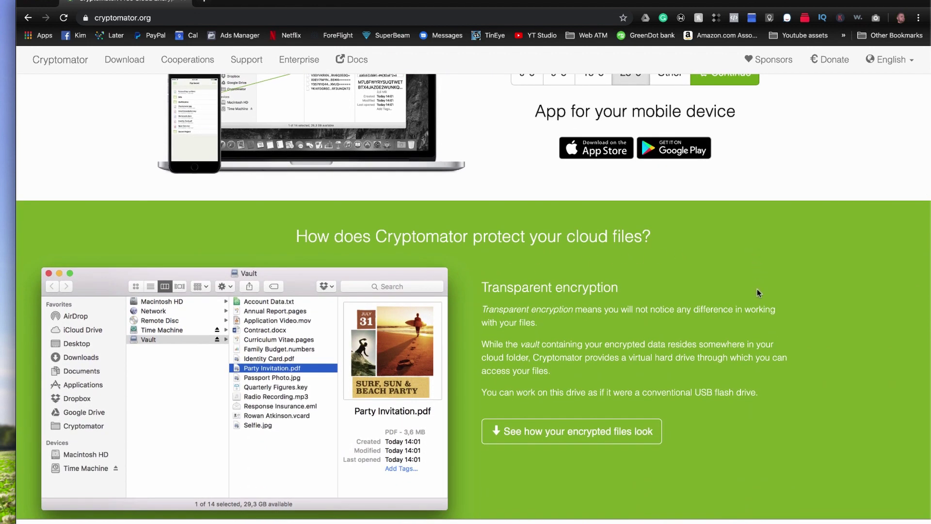
pyautogui.scroll(-4, 757, 291)
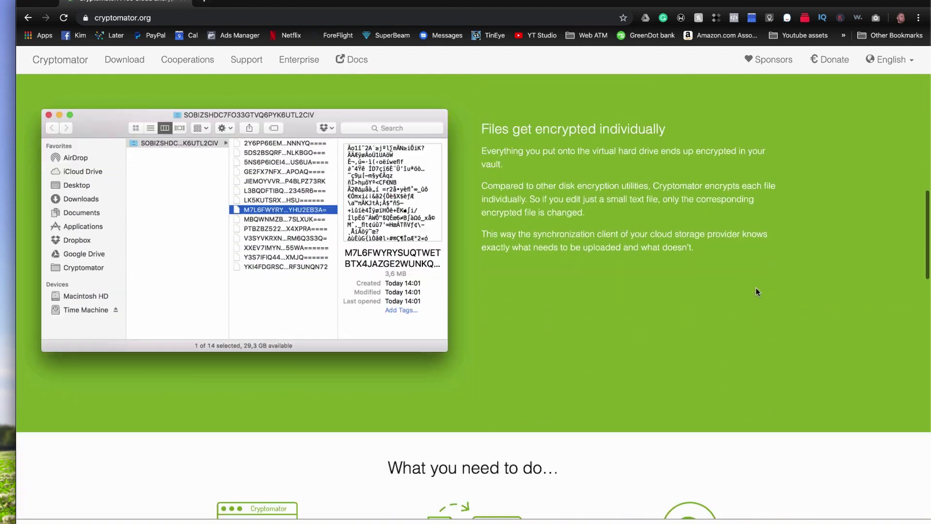
pyautogui.scroll(-10, 758, 291)
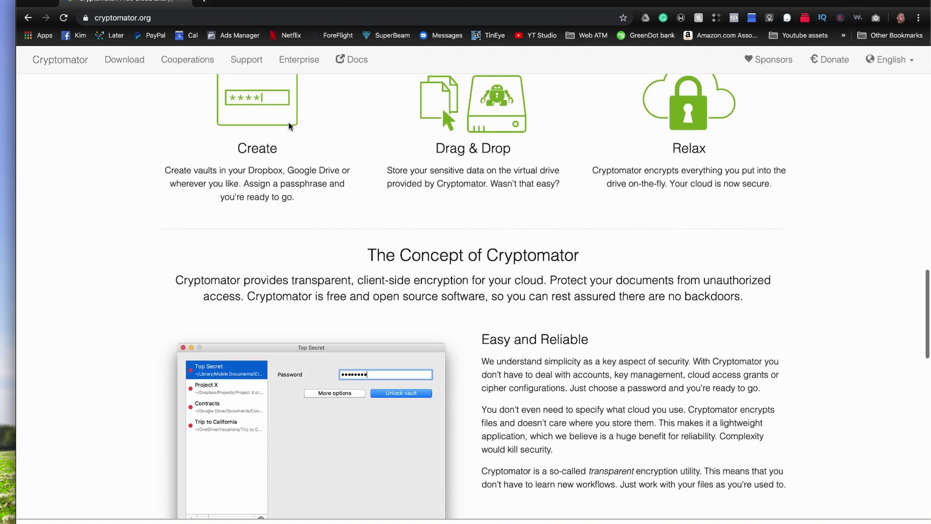
pyautogui.scroll(3, 290, 126)
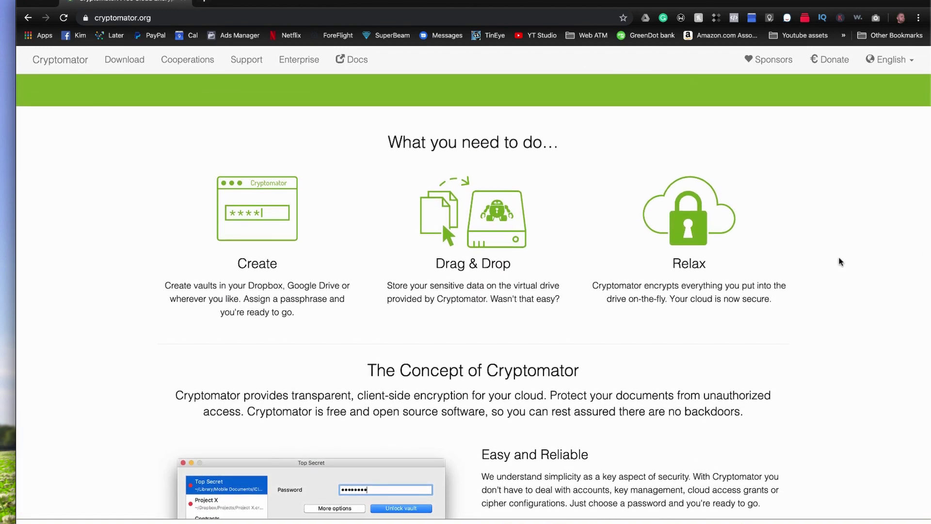
pyautogui.scroll(-10, 840, 262)
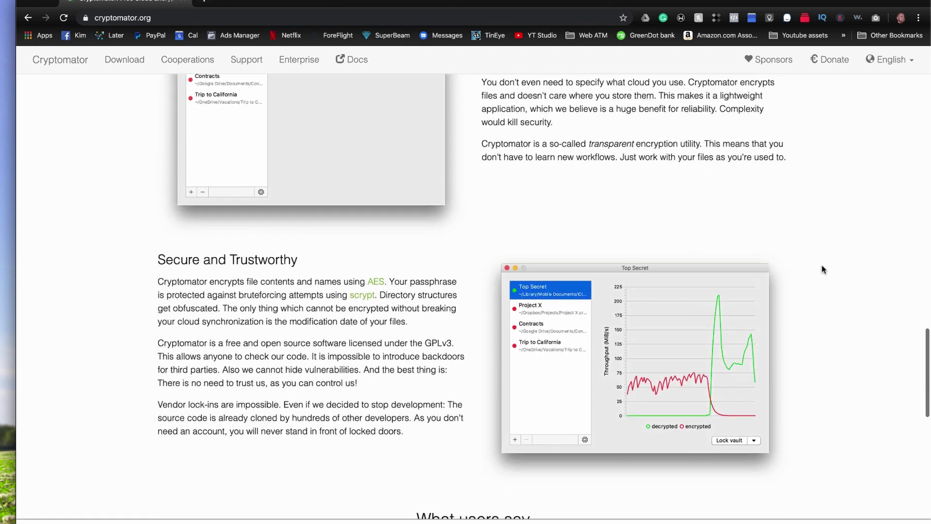
pyautogui.scroll(-2, 823, 270)
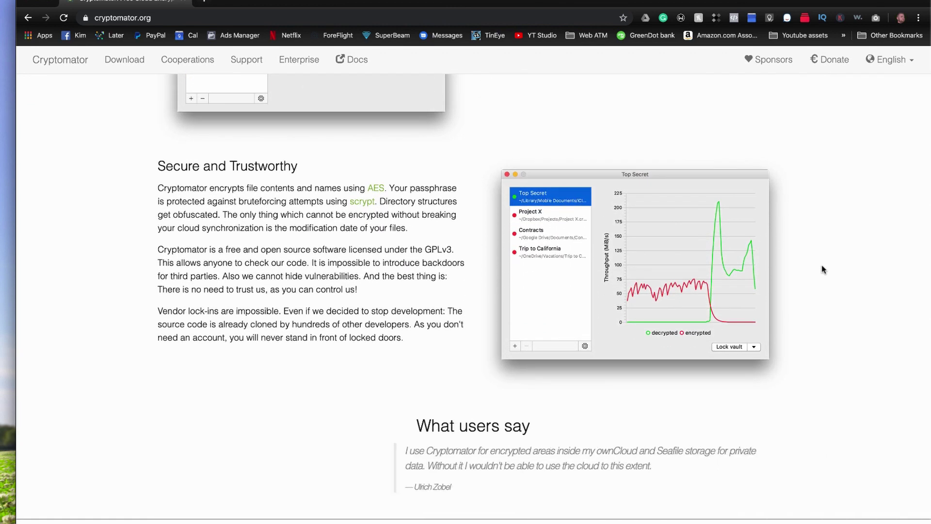
pyautogui.scroll(-4, 825, 267)
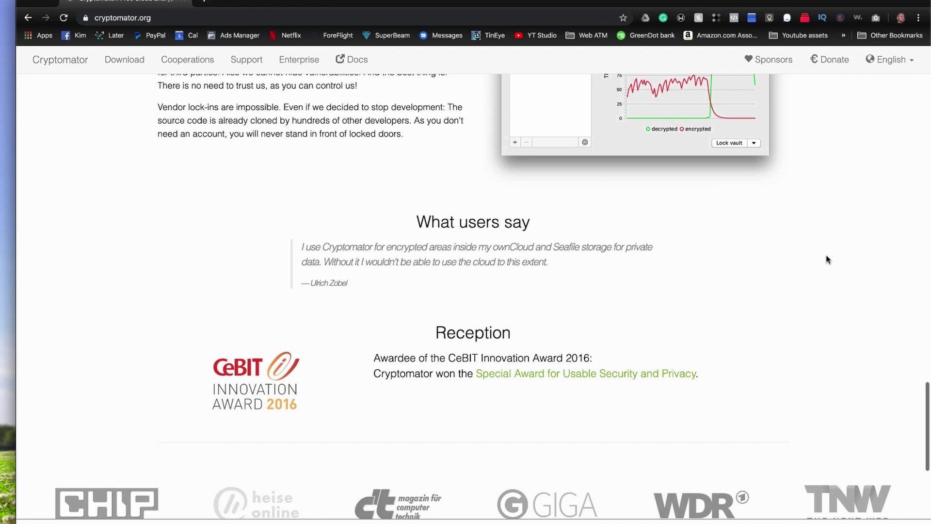
pyautogui.scroll(-7, 828, 259)
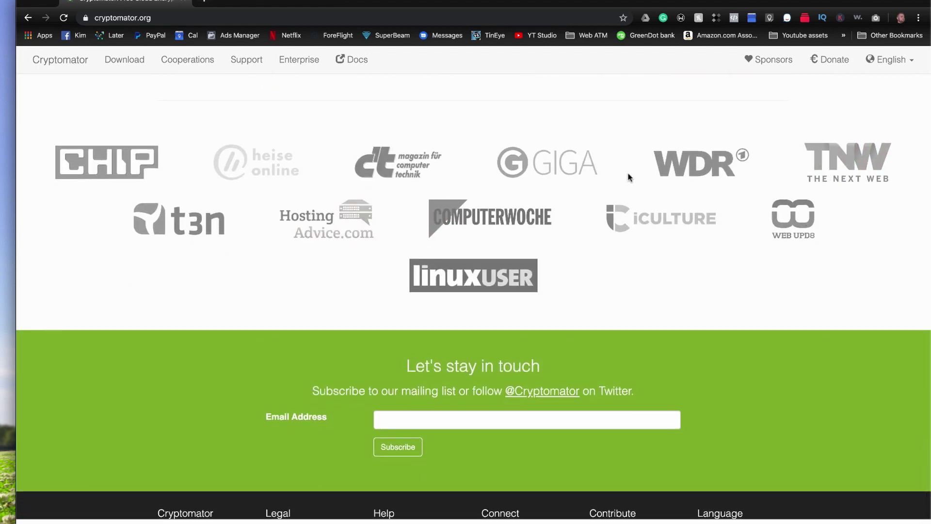
pyautogui.scroll(20, 629, 177)
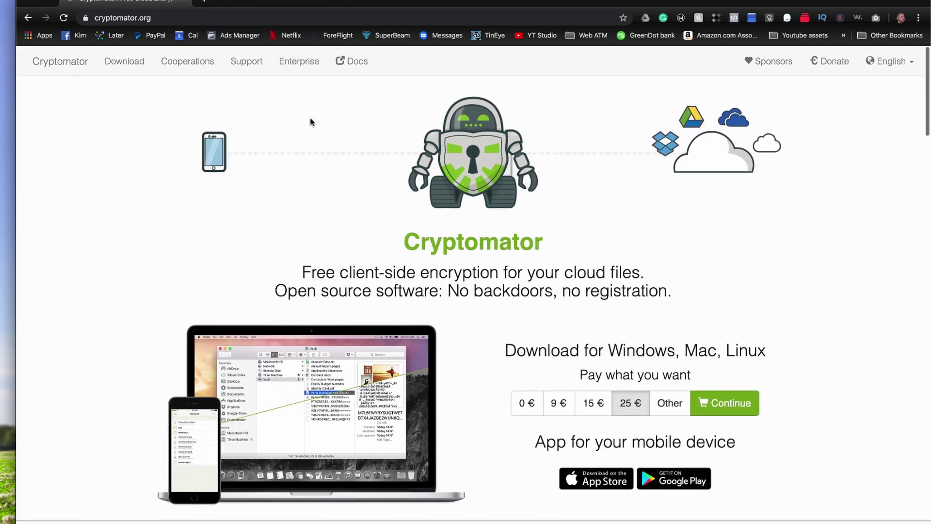
# Step: Go to the Download page and view the macOS download's SHA256 checksum
pyautogui.click(126, 62)
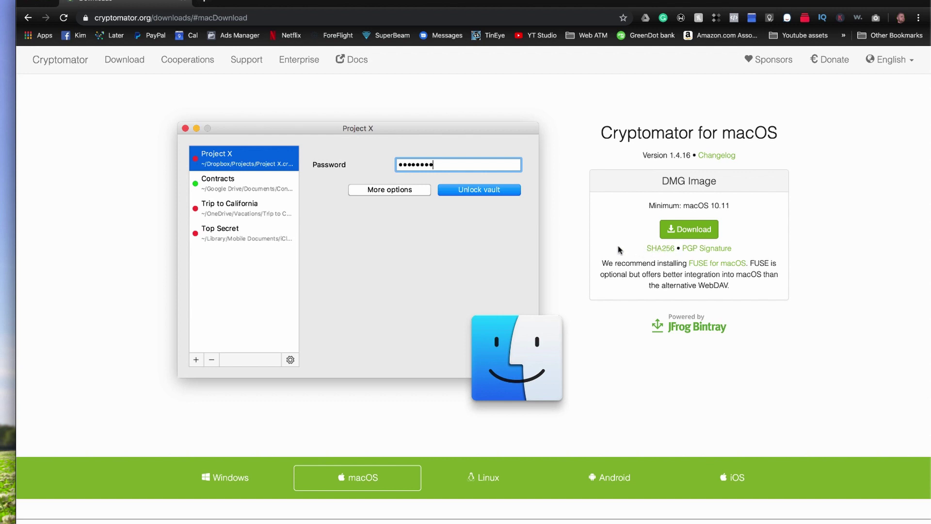
pyautogui.click(652, 253)
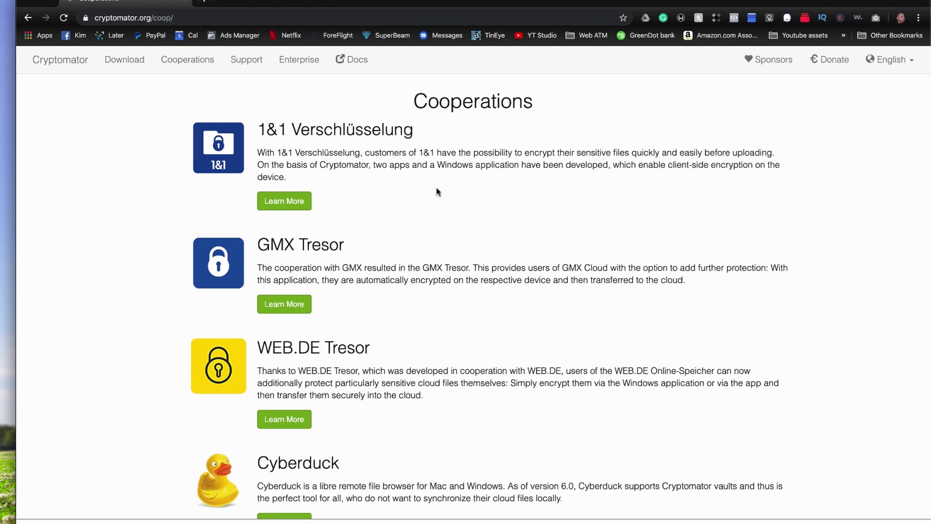
# Step: Visit the Enterprise and documentation pages, then close the docs tab and the Chrome window
pyautogui.scroll(-10, 543, 343)
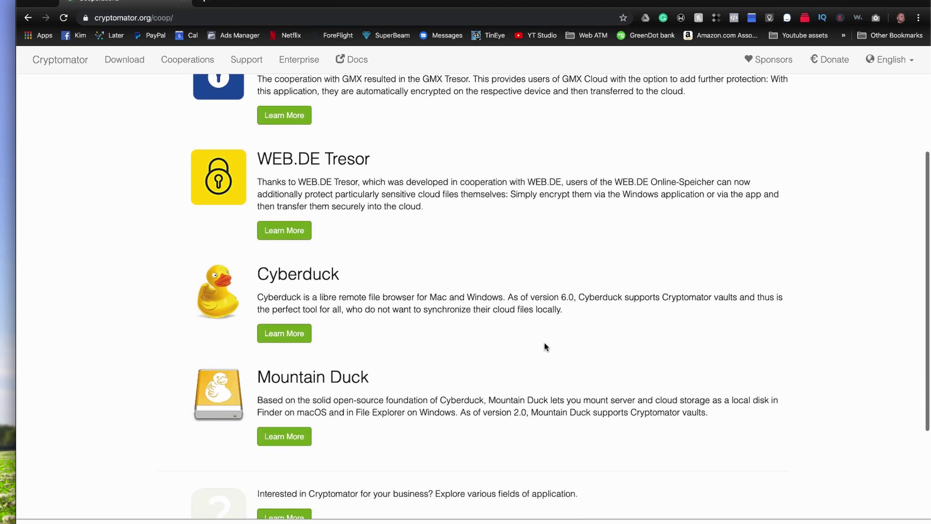
pyautogui.scroll(10, 544, 342)
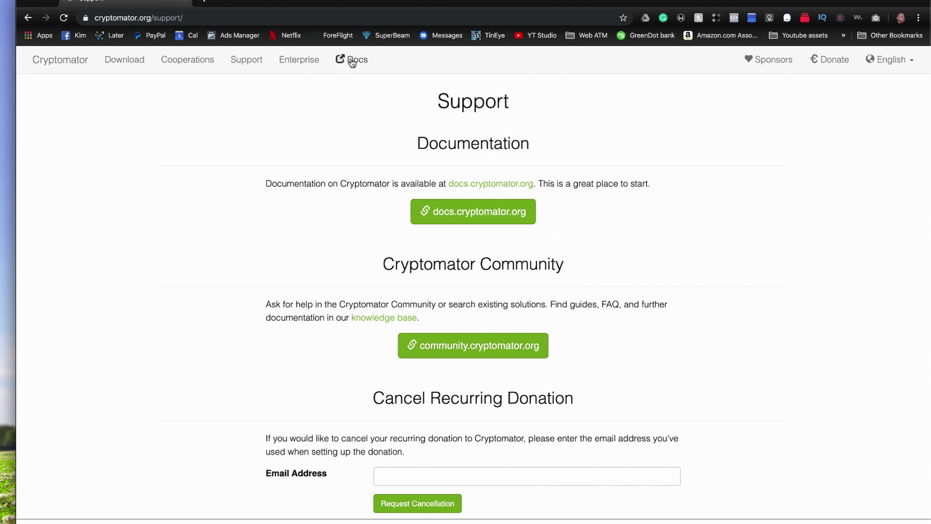
pyautogui.click(289, 60)
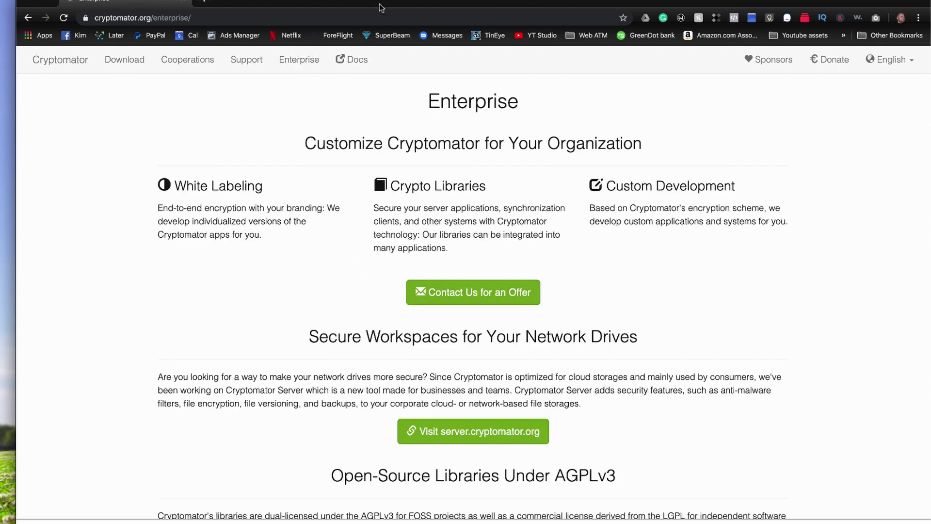
pyautogui.click(353, 63)
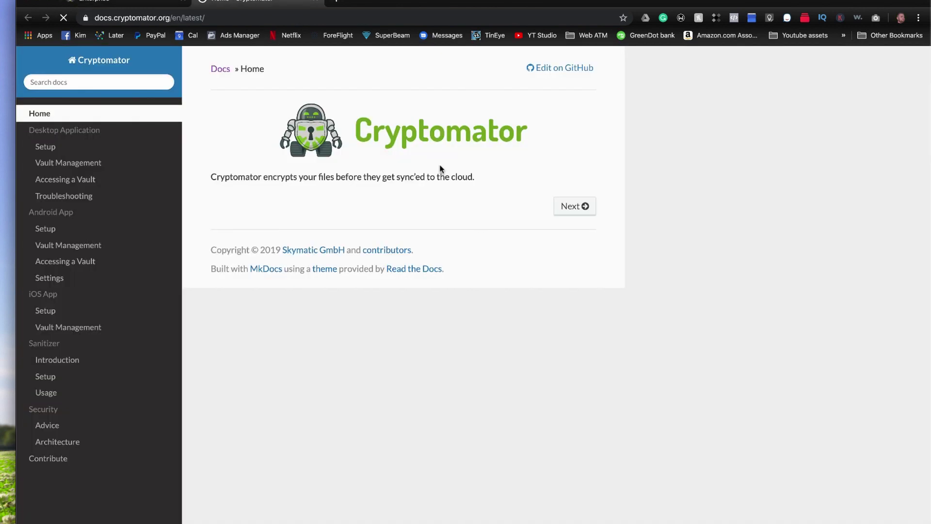
pyautogui.click(316, 2)
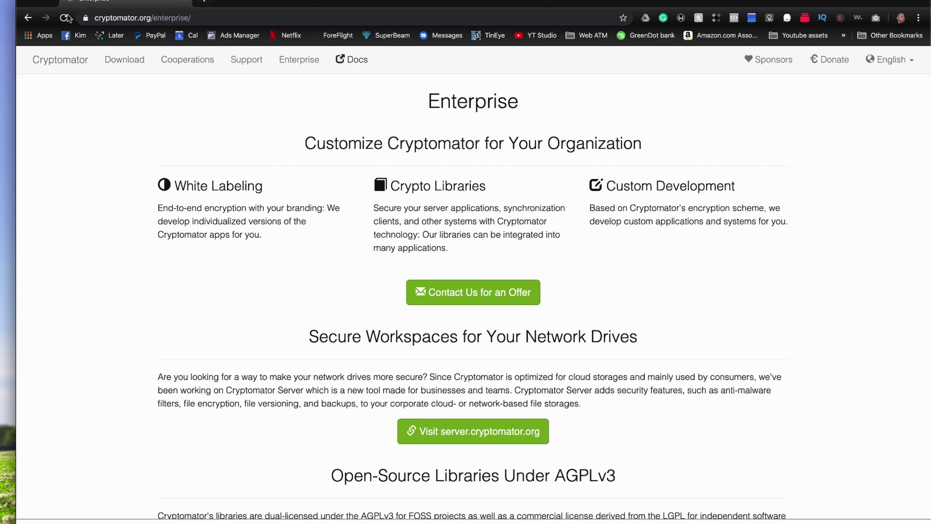
pyautogui.click(28, 3)
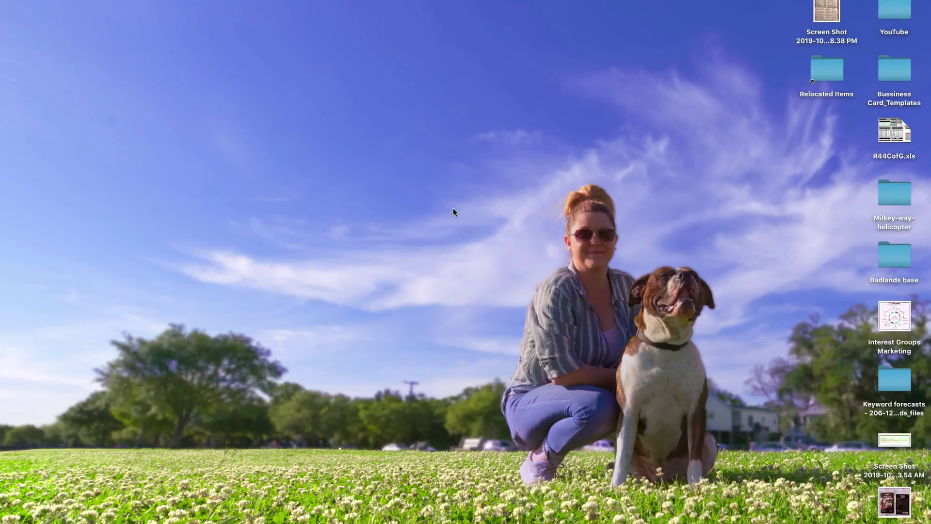
# Step: Launch Cryptomator from Spotlight and move its window higher on screen
pyautogui.press('super+space')
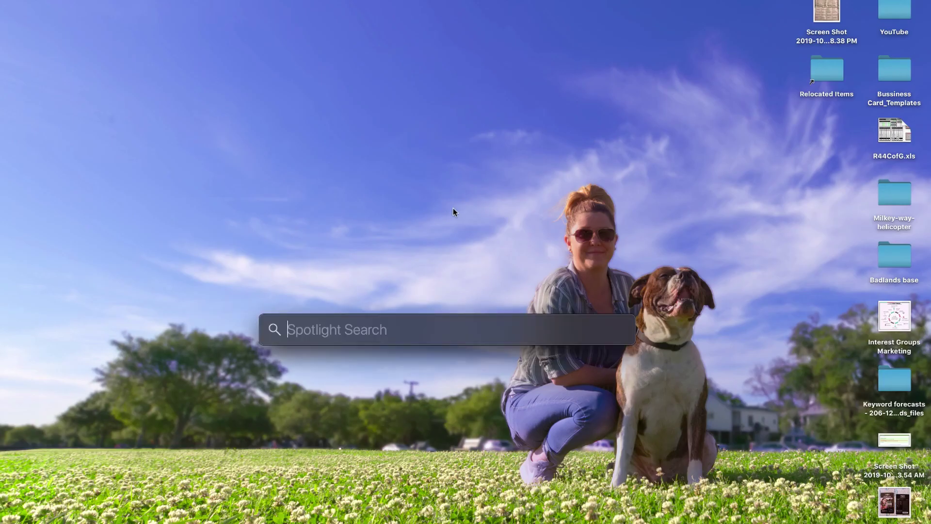
pyautogui.write('cryp')
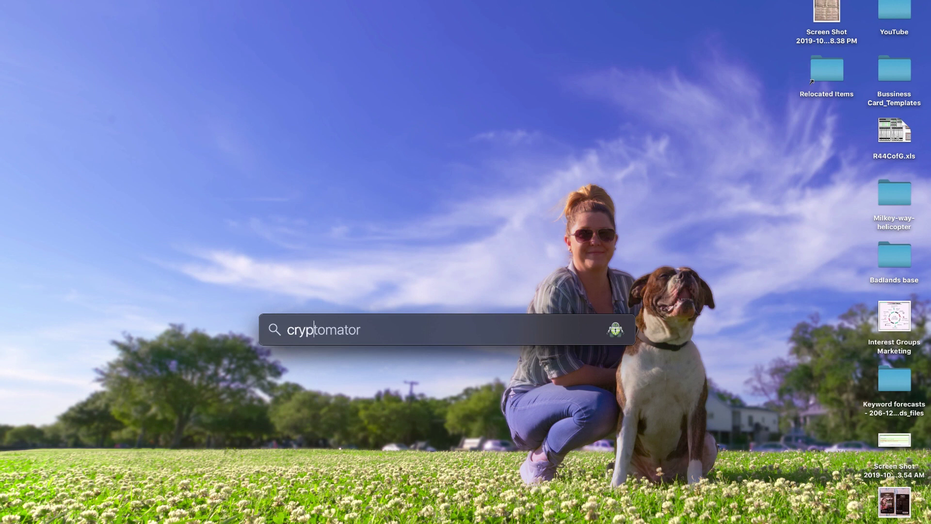
pyautogui.press('Return')
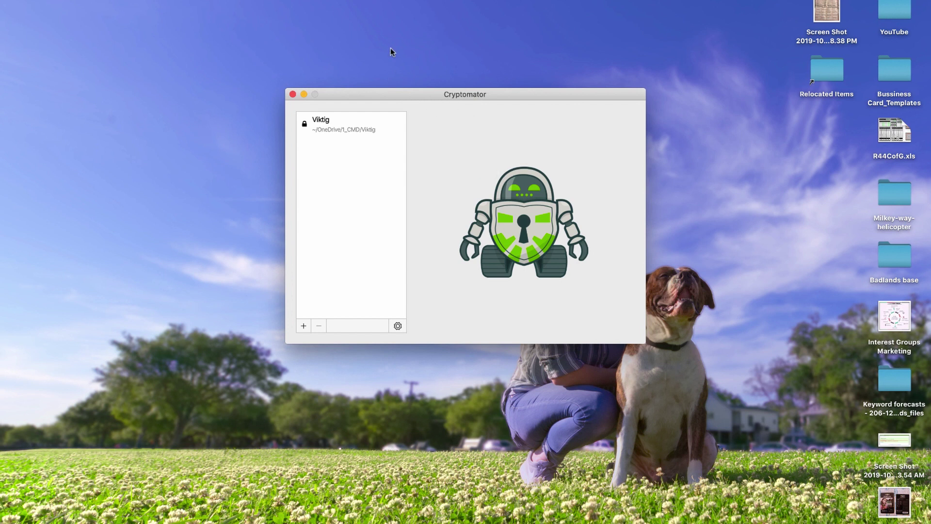
pyautogui.moveTo(393, 97); pyautogui.dragTo(380, 45)
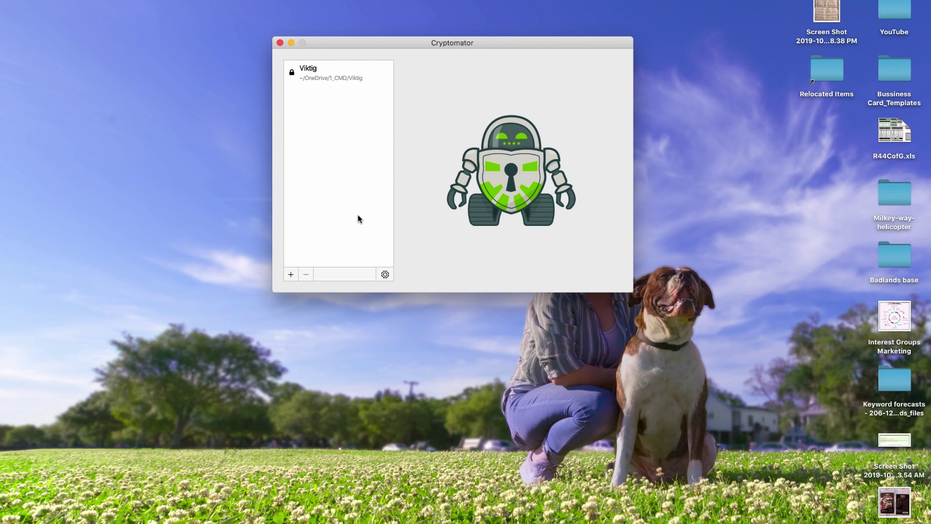
# Step: Start creating a new vault with Google Drive as its location
pyautogui.click(291, 275)
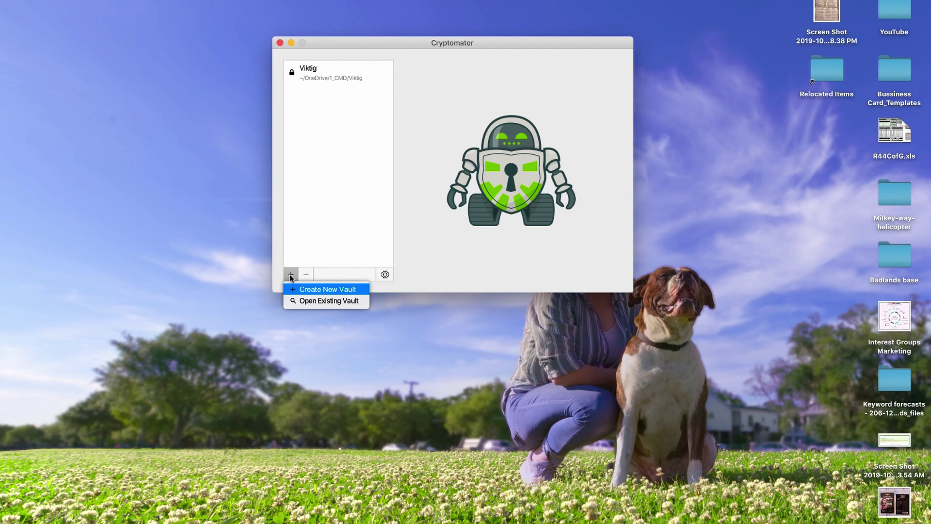
pyautogui.click(313, 290)
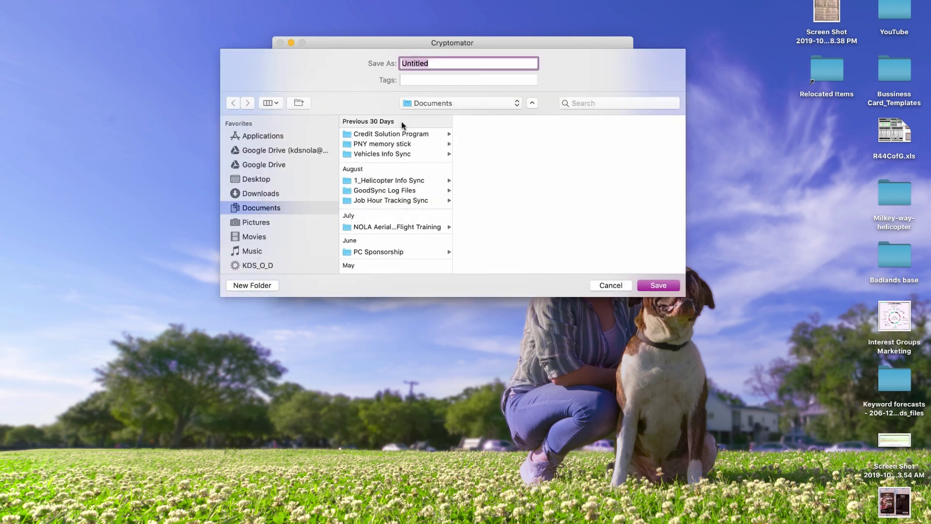
pyautogui.click(258, 151)
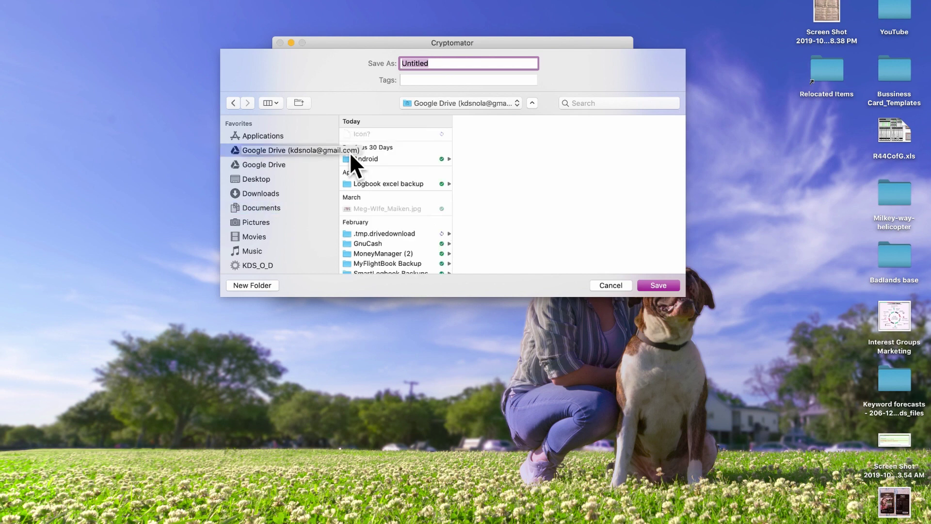
# Step: Create a 'Test' folder in Google Drive and save the vault as 'Test1'
pyautogui.click(253, 285)
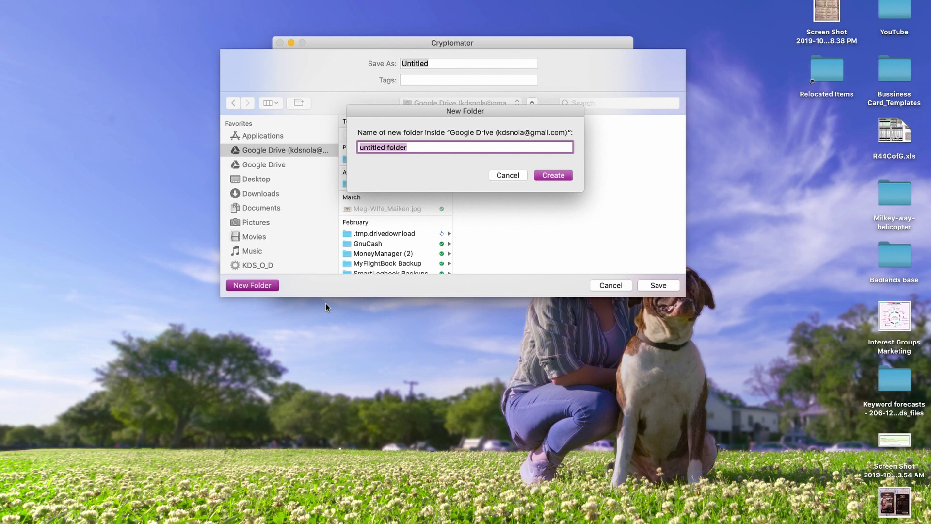
pyautogui.write('Test')
pyautogui.click(560, 177)
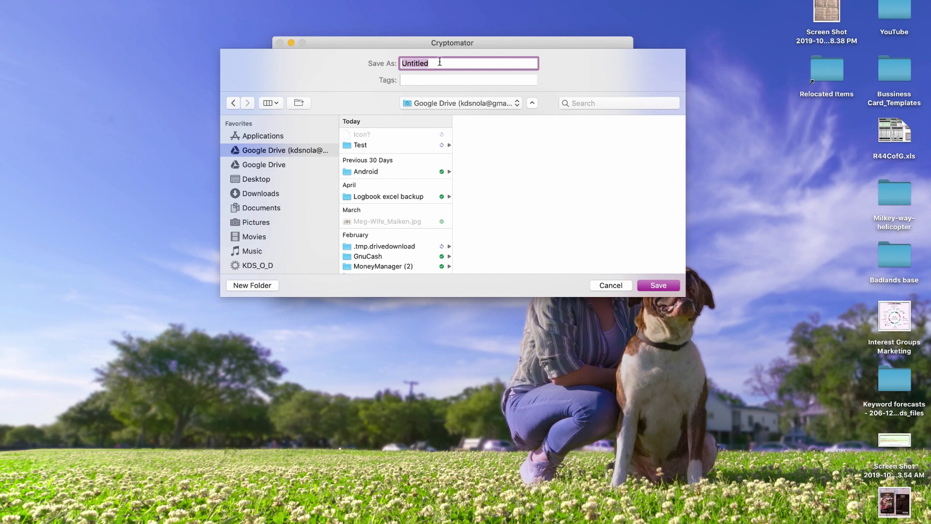
pyautogui.write('Test1')
pyautogui.press('Return')
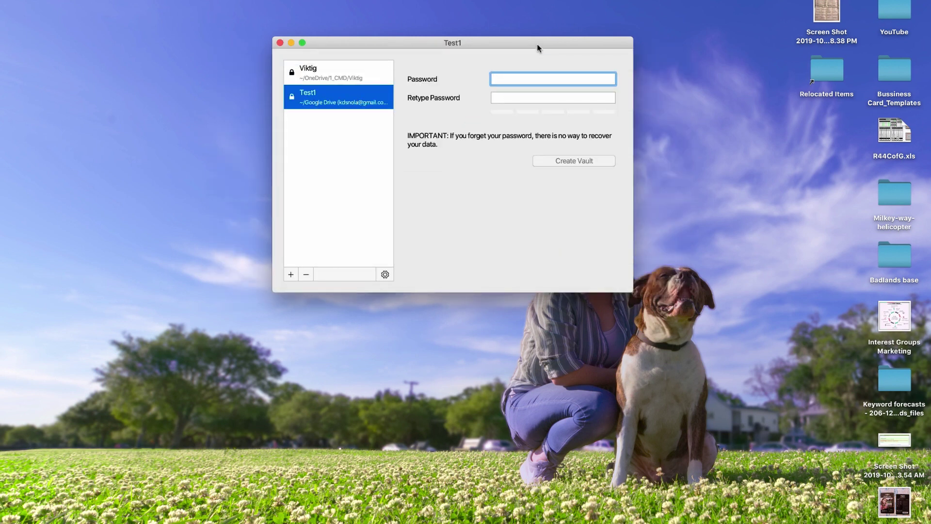
# Step: Set and confirm the vault password, create Test1, then unlock it with that password
pyautogui.write('●●●●')
pyautogui.press('Tab')
pyautogui.write('●●●●')
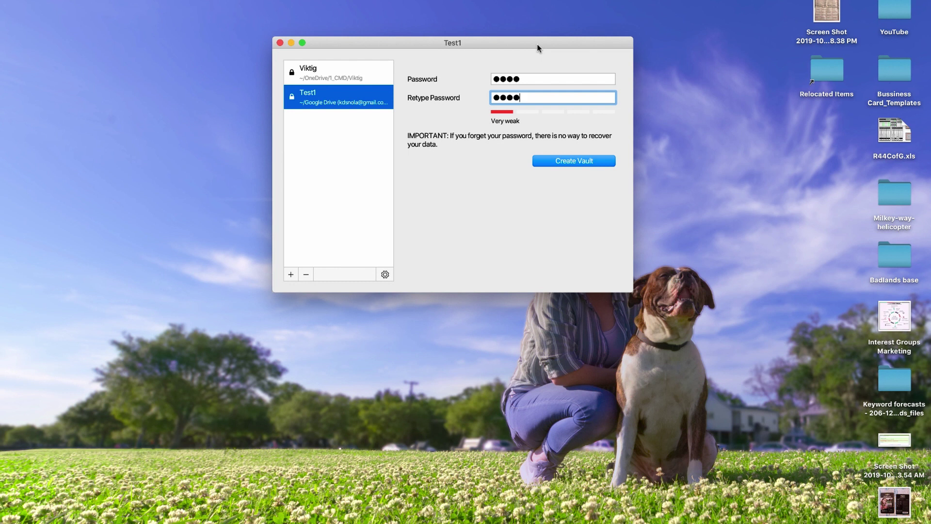
pyautogui.press('Return')
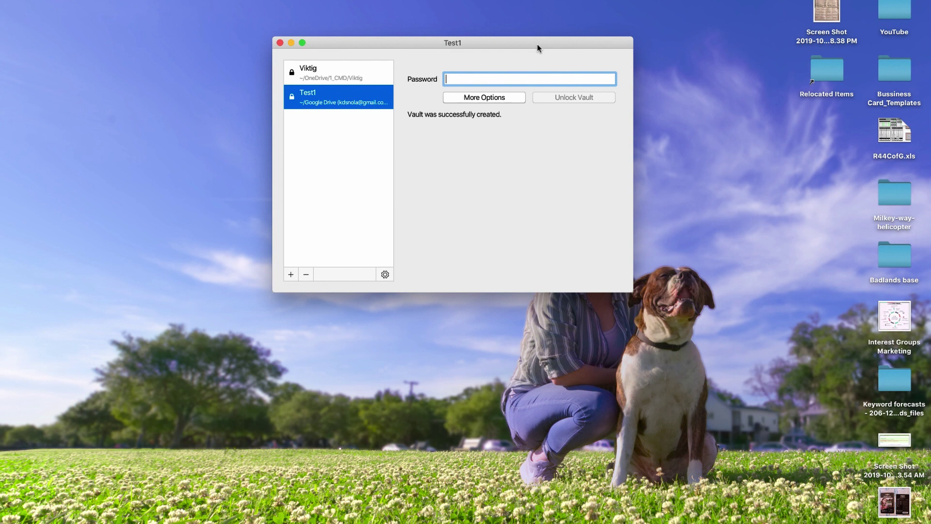
pyautogui.write('••••')
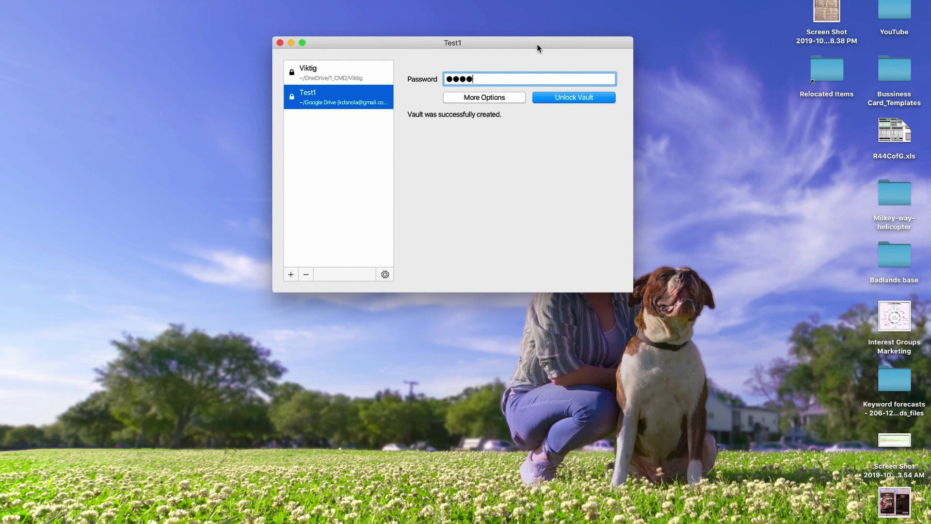
pyautogui.press('Return')
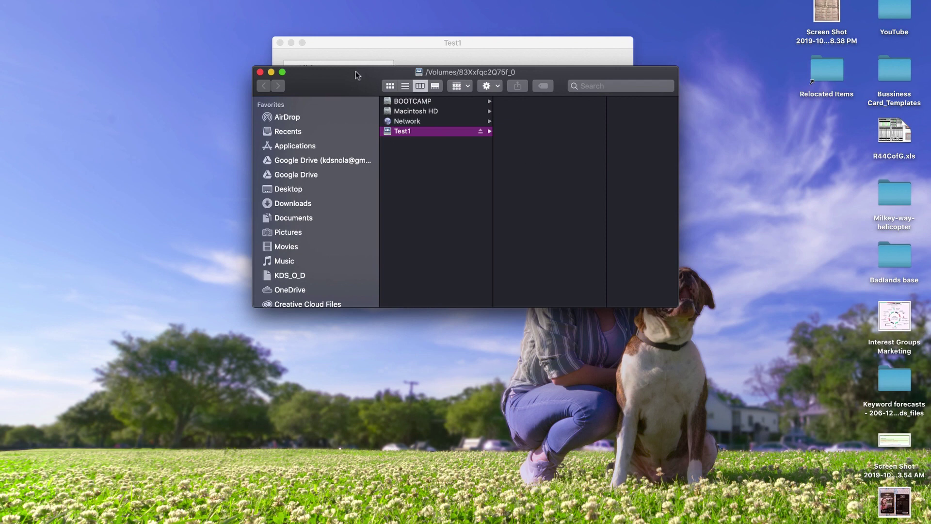
# Step: Create a new folder named 'Test2' in the unlocked Test1 drive
pyautogui.moveTo(484, 73); pyautogui.dragTo(415, 105)
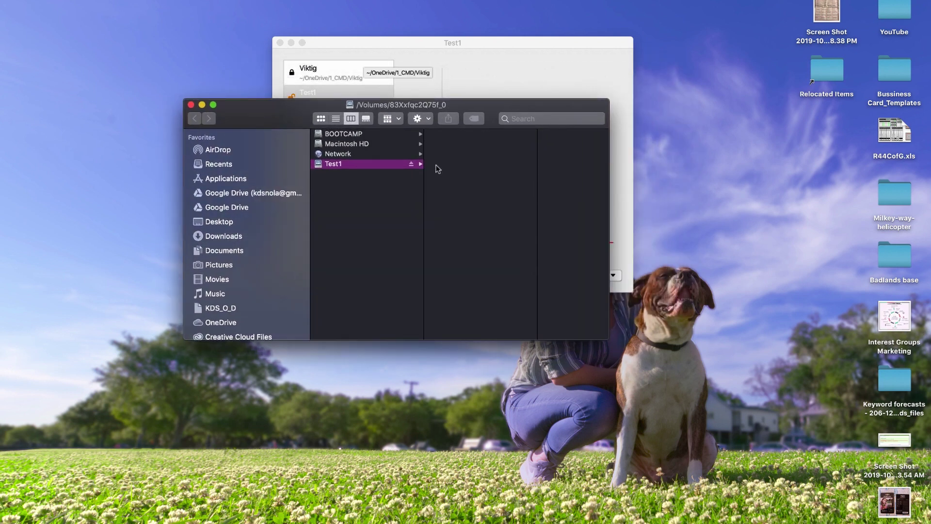
pyautogui.rightClick(469, 155)
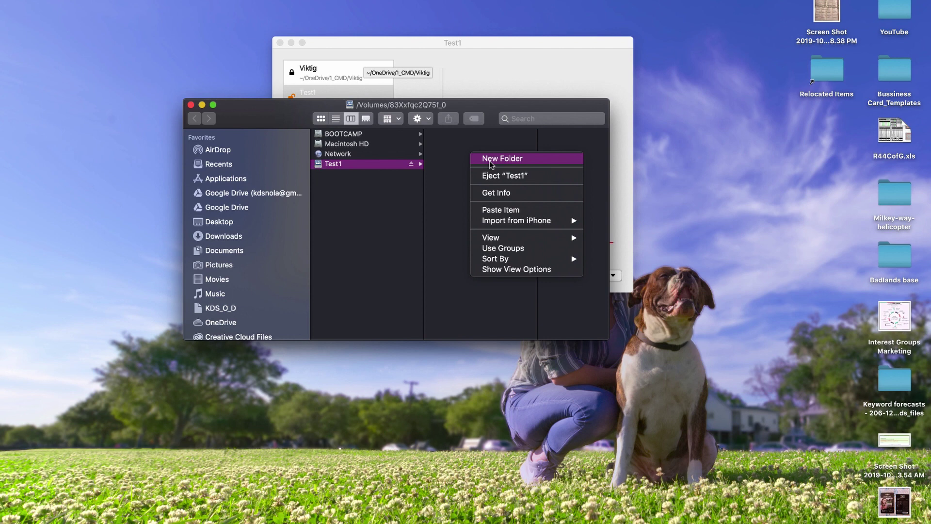
pyautogui.click(490, 161)
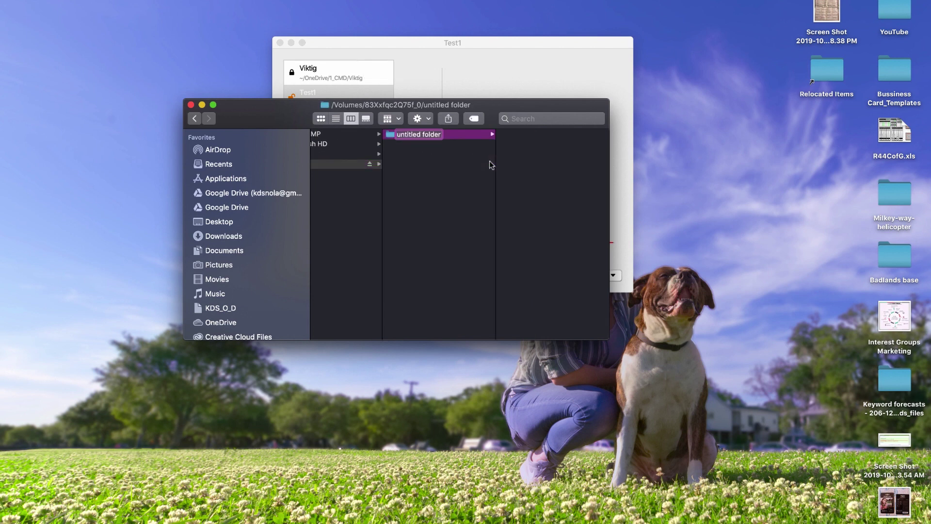
pyautogui.write('Test')
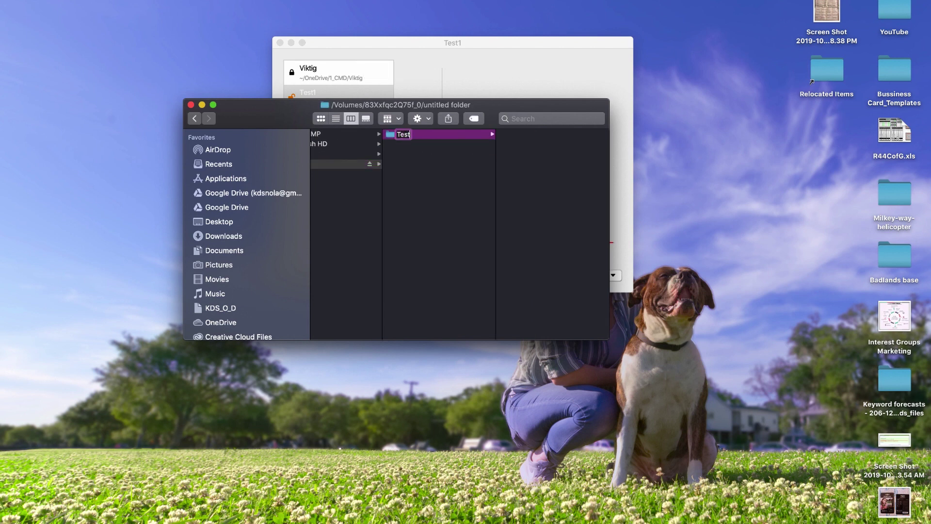
pyautogui.write('1')
pyautogui.press('BackSpace')
pyautogui.write('@')
pyautogui.press('BackSpace')
pyautogui.write('2')
pyautogui.press('Return')
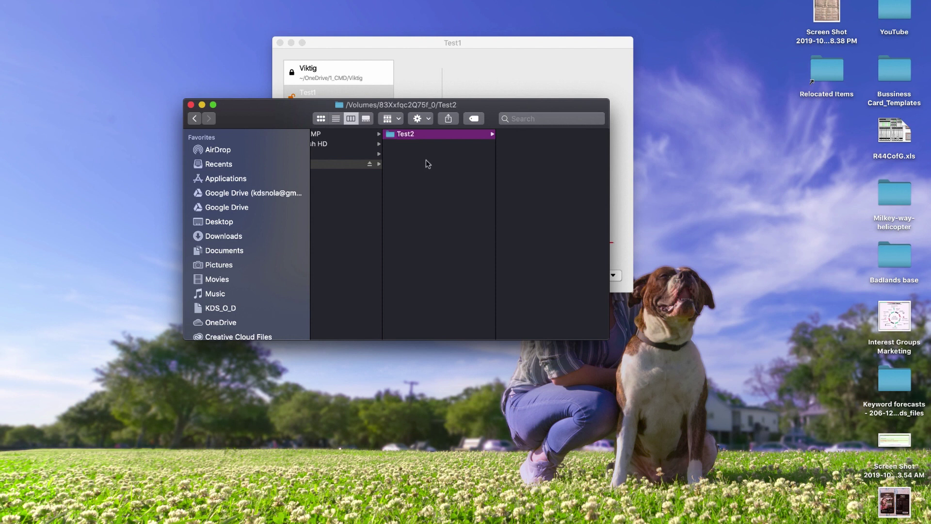
# Step: Create 'Test 3' inside Test2, move it to Test1's top level, then search 'docu'
pyautogui.rightClick(425, 164)
pyautogui.click(418, 154)
pyautogui.click(429, 121)
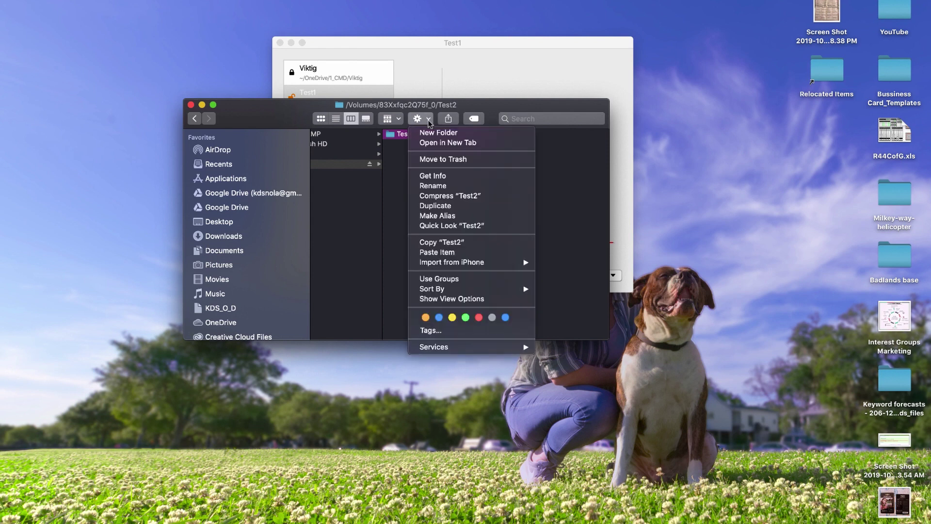
pyautogui.click(430, 133)
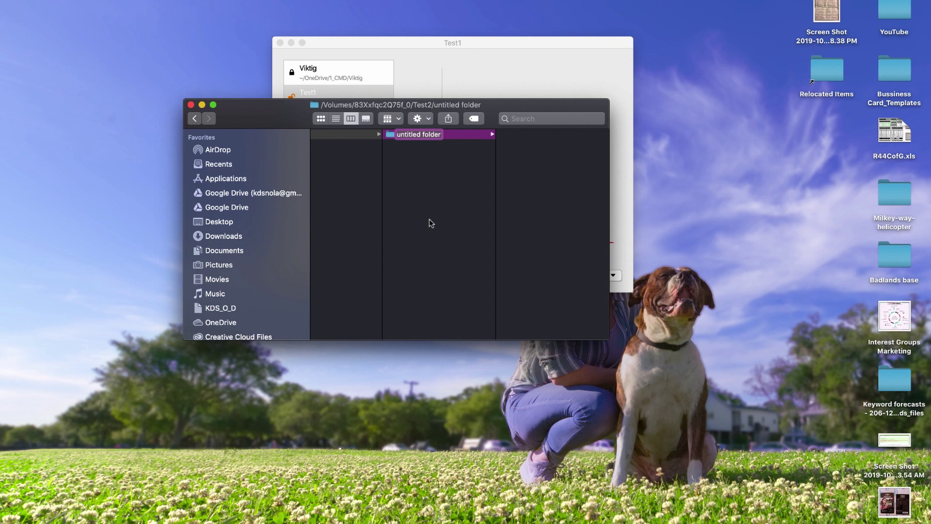
pyautogui.write('Test')
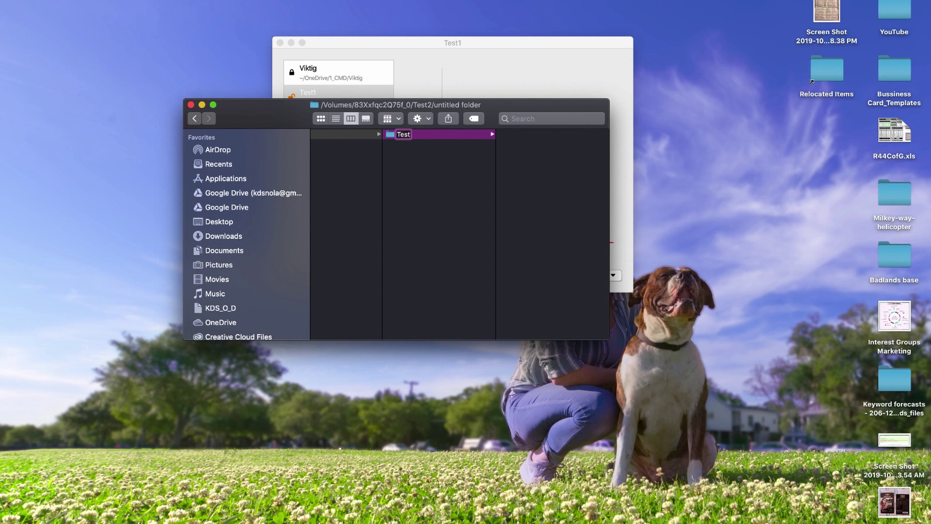
pyautogui.write(' 3')
pyautogui.press('Return')
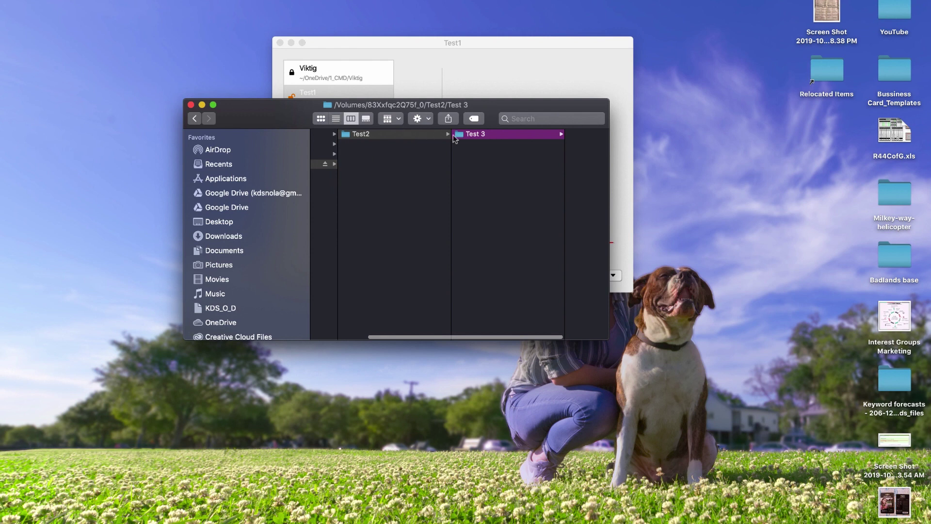
pyautogui.moveTo(473, 136); pyautogui.dragTo(371, 164)
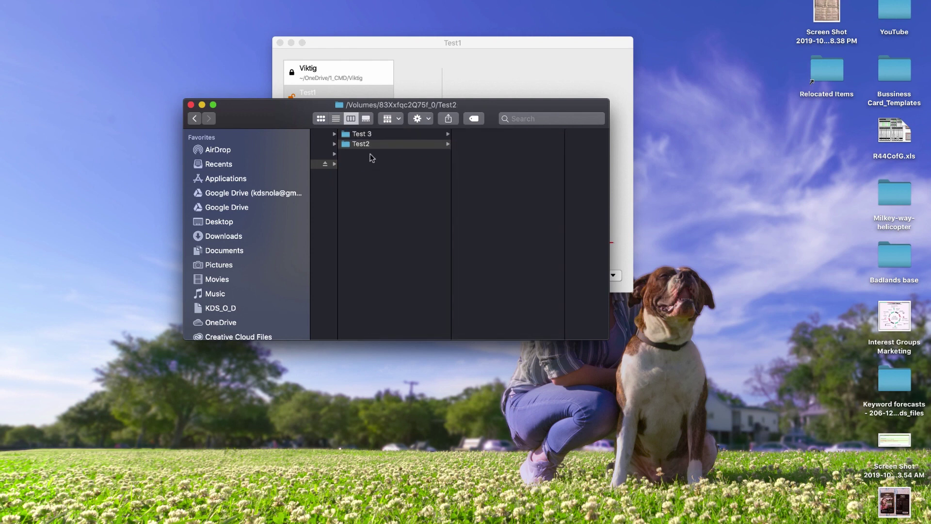
pyautogui.hscroll(-3, 363, 190)
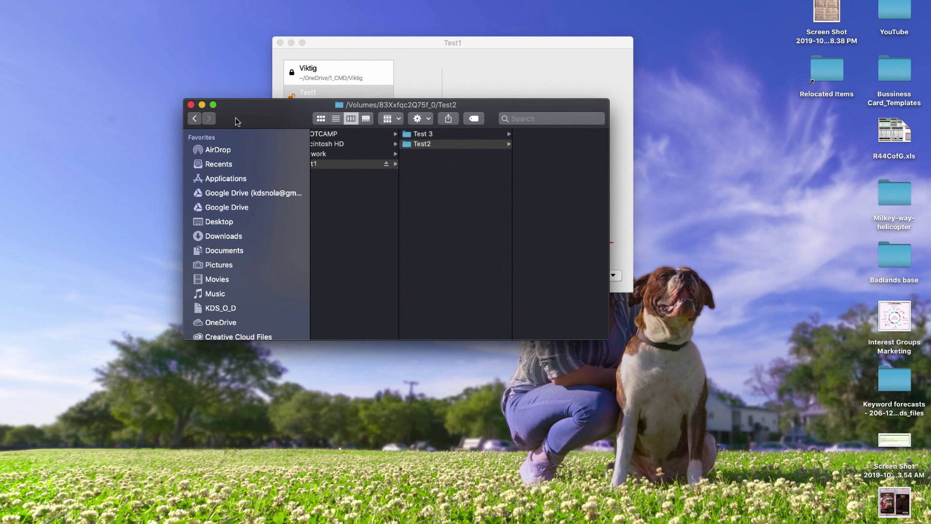
pyautogui.press('super+space')
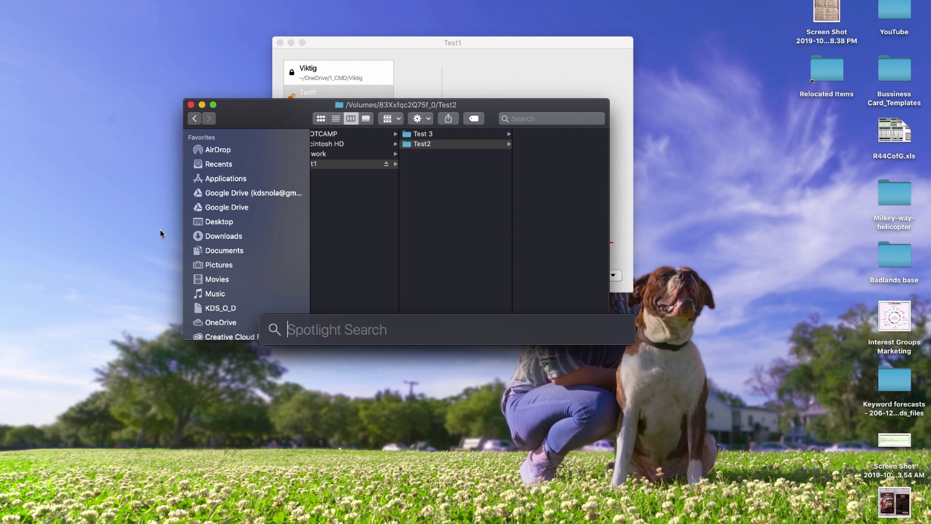
pyautogui.write('docu')
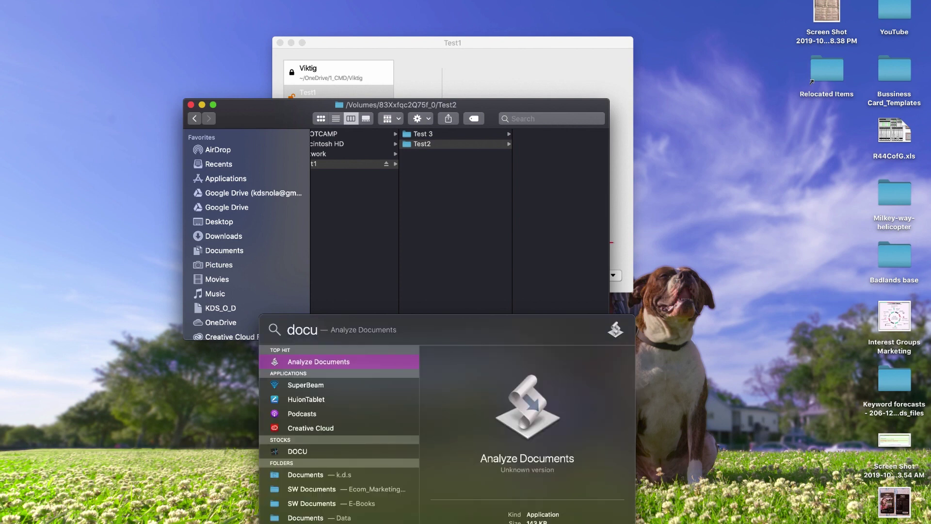
# Step: Open Documents from the search results and browse to the Test1 vault on Google Drive
pyautogui.press('Down')
pyautogui.press('Down')
pyautogui.press('Down')
pyautogui.press('Down')
pyautogui.press('Down')
pyautogui.press('Down')
pyautogui.press('Down')
pyautogui.press('Down')
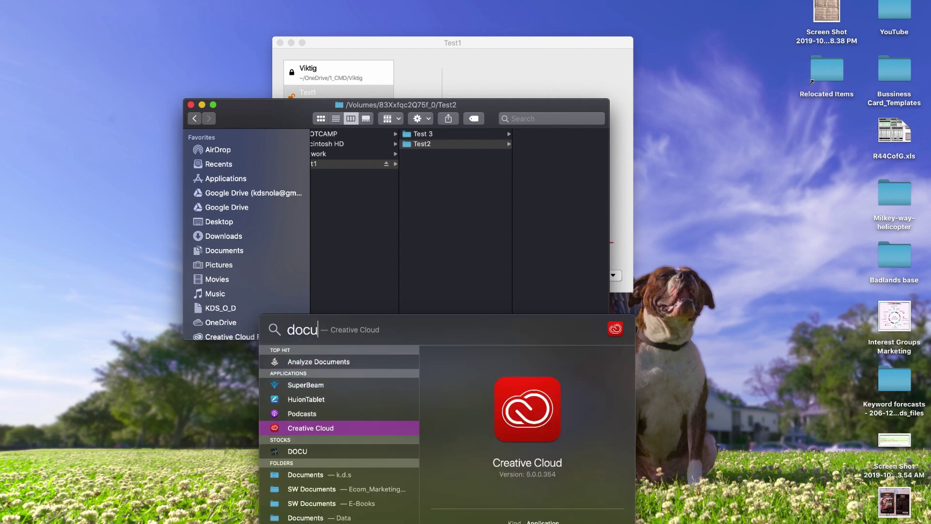
pyautogui.press('Up')
pyautogui.press('Up')
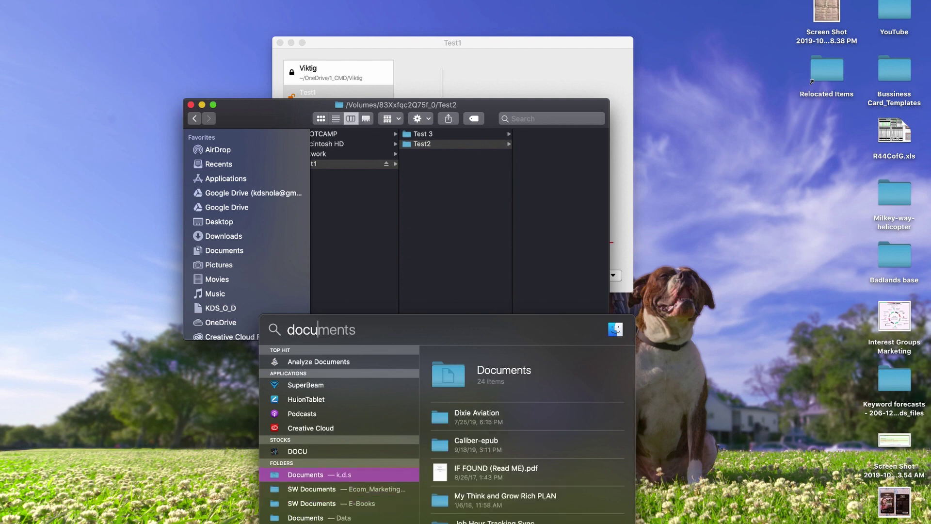
pyautogui.press('Return')
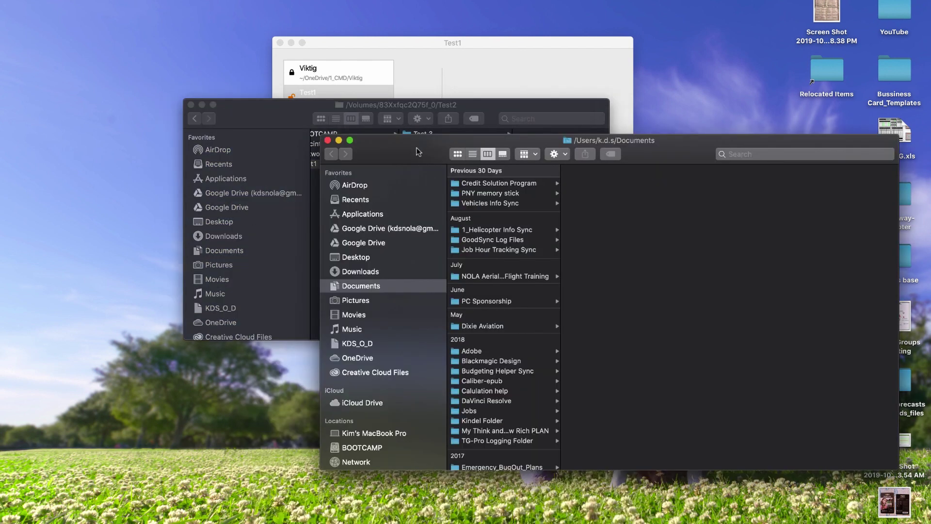
pyautogui.moveTo(420, 164); pyautogui.dragTo(337, 294)
pyautogui.click(290, 358)
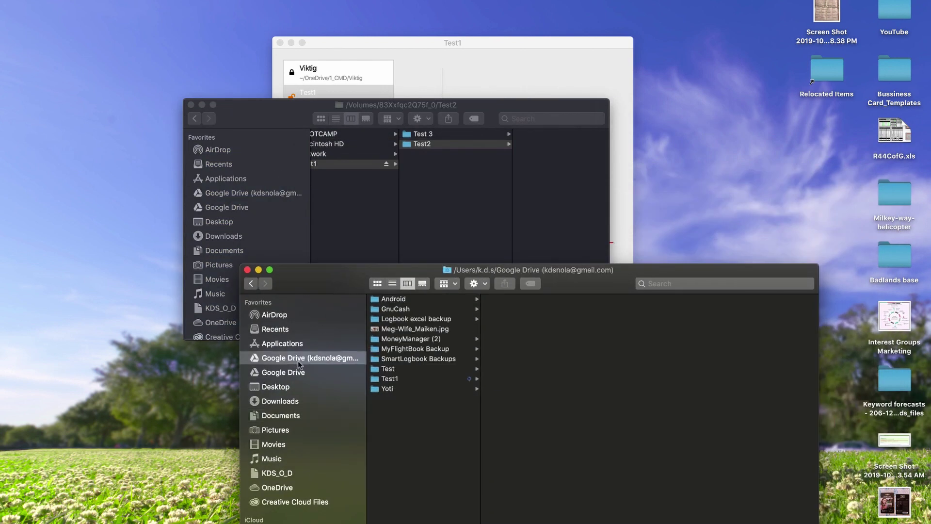
pyautogui.click(395, 380)
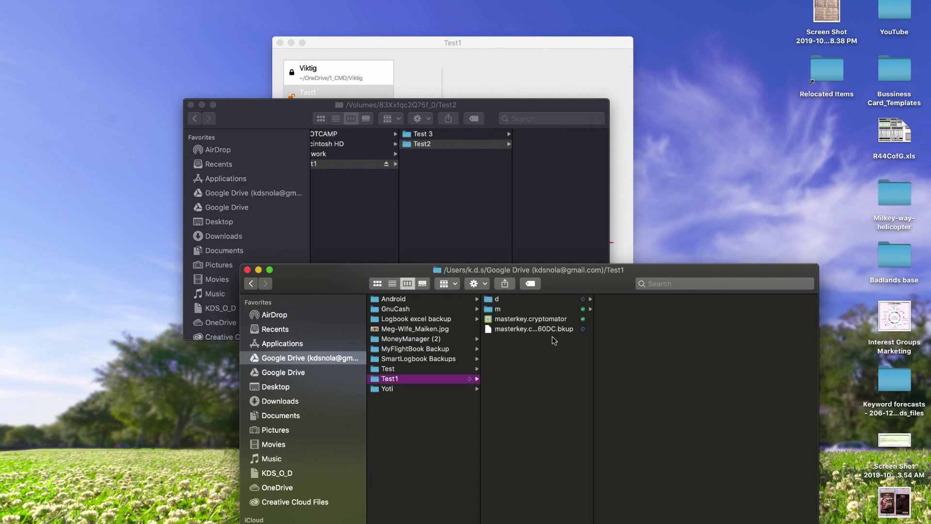
# Step: Preview masterkey.cryptomator and its backup, then open the encrypted d/5E subfolder
pyautogui.click(529, 331)
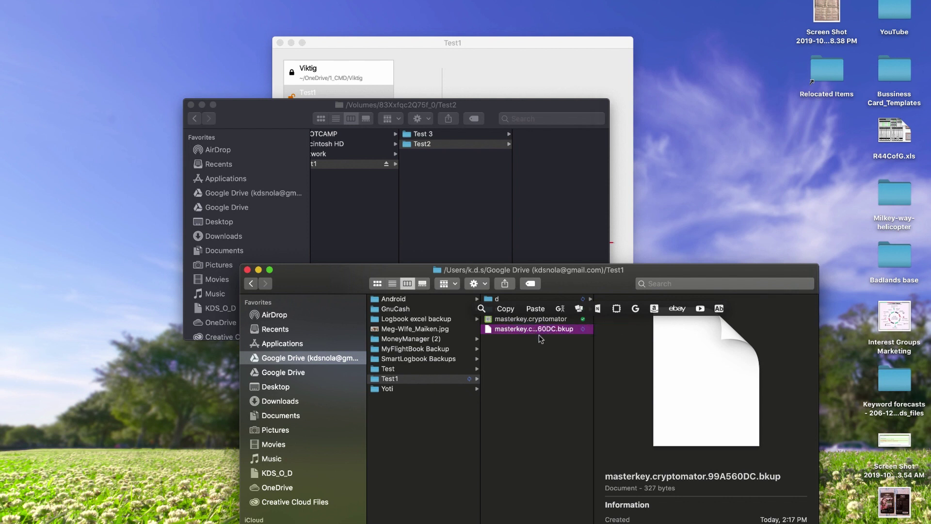
pyautogui.click(514, 320)
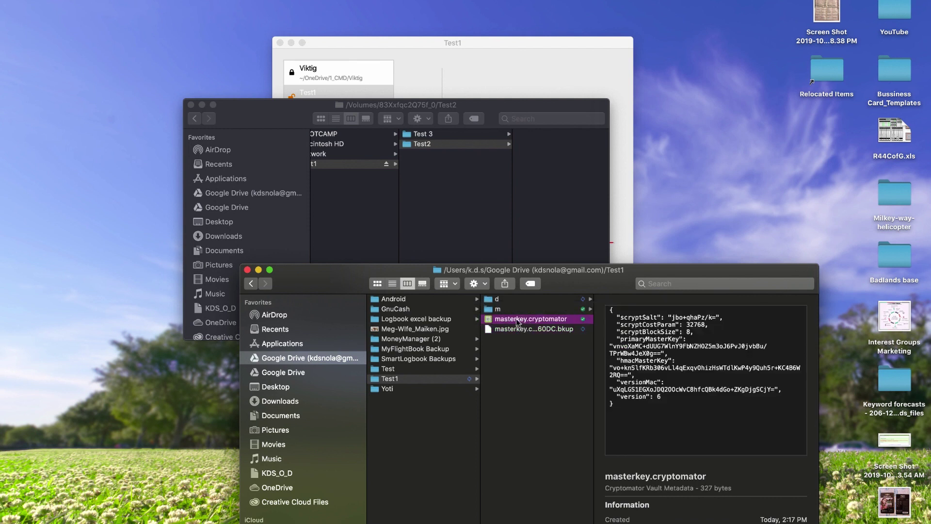
pyautogui.click(498, 300)
pyautogui.click(626, 301)
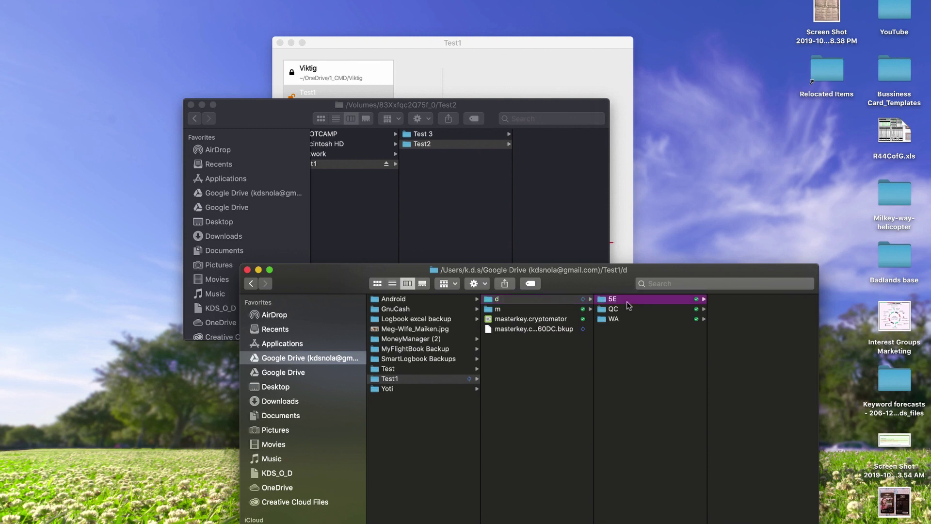
pyautogui.click(738, 298)
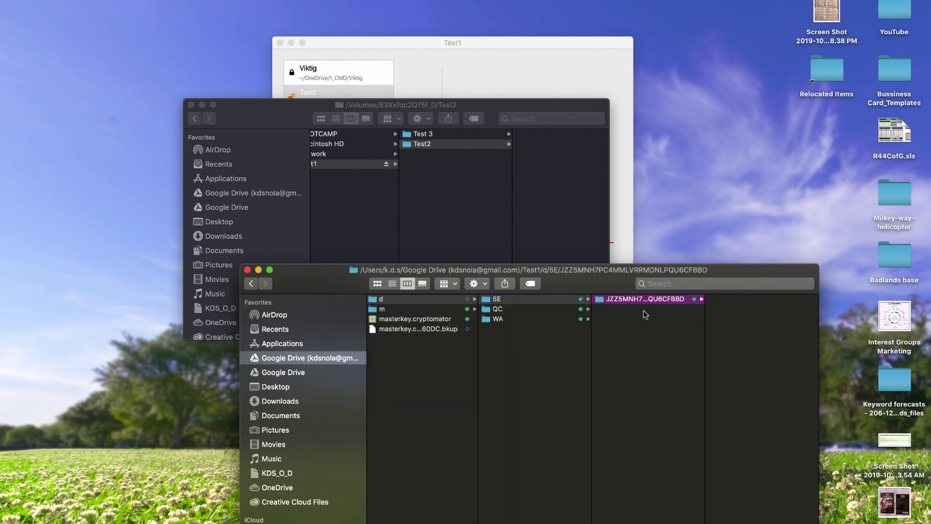
# Step: Inspect the encrypted files in QC, then open WA's encrypted subfolder
pyautogui.click(517, 311)
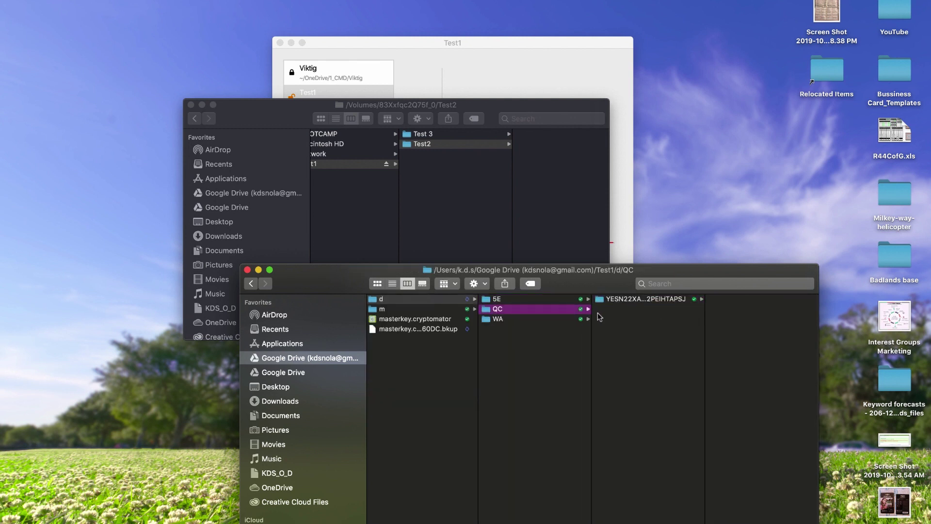
pyautogui.click(625, 299)
pyautogui.click(725, 299)
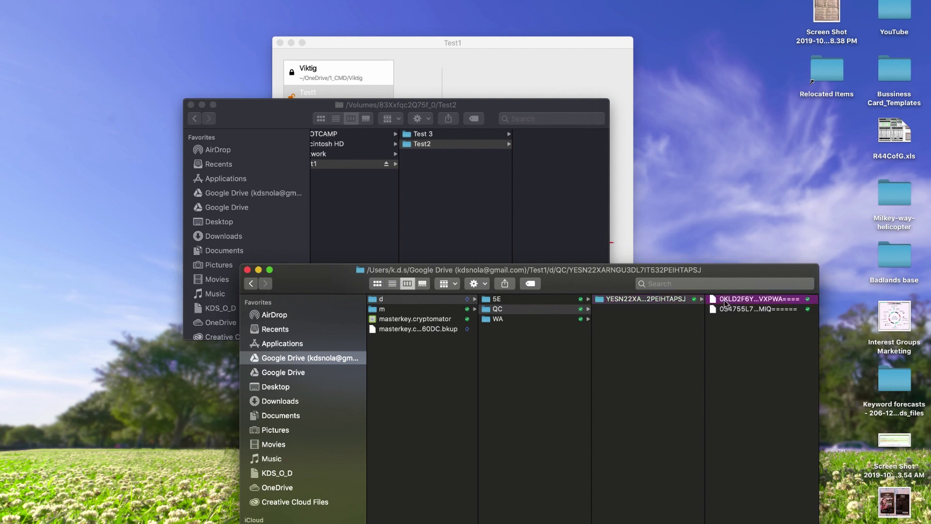
pyautogui.click(626, 311)
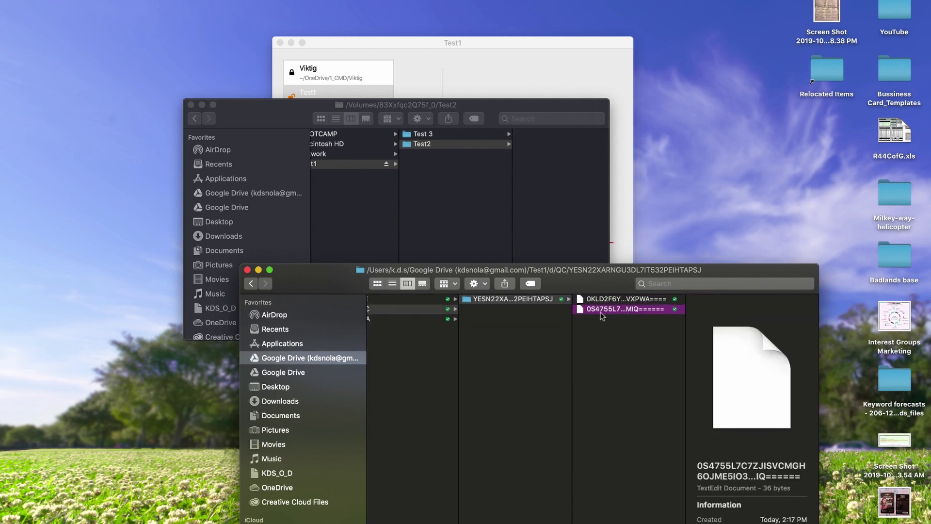
pyautogui.hscroll(-2, 426, 331)
pyautogui.click(429, 319)
pyautogui.click(567, 301)
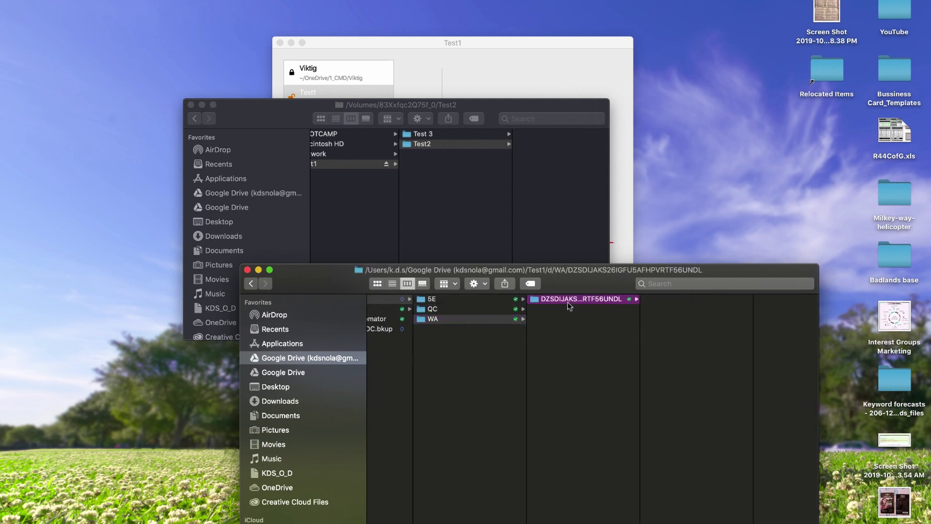
pyautogui.hscroll(-3, 388, 334)
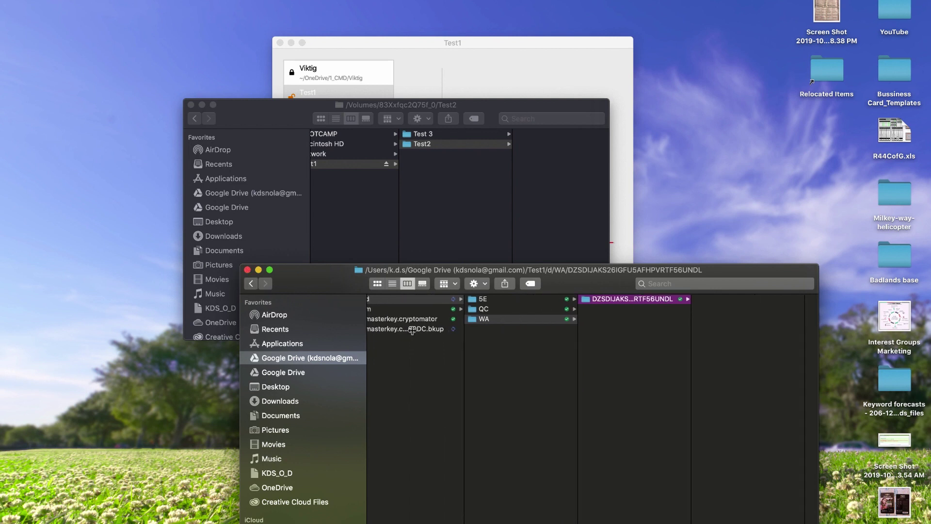
# Step: Paste the copied Micro SD cards.jpg image into the vault's Test2 folder
pyautogui.hscroll(-2, 430, 330)
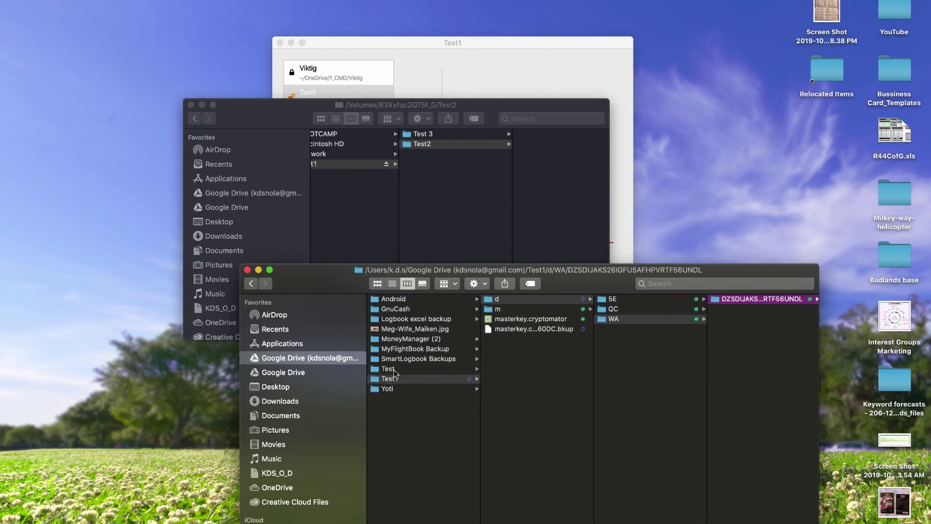
pyautogui.hscroll(-2, 434, 209)
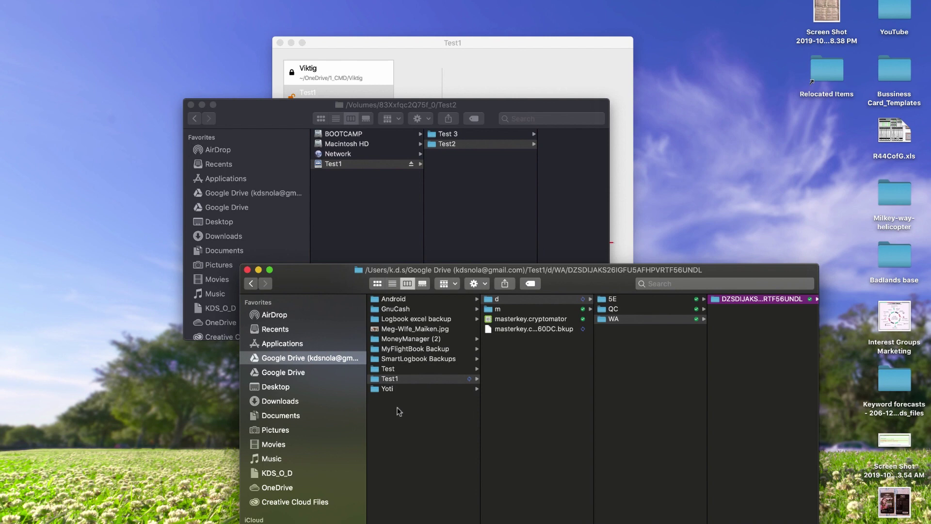
pyautogui.click(388, 368)
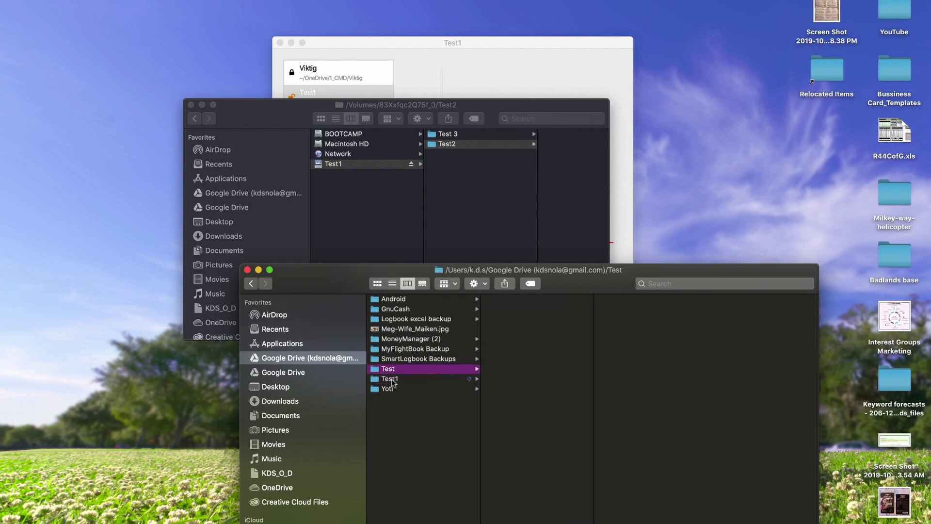
pyautogui.click(391, 379)
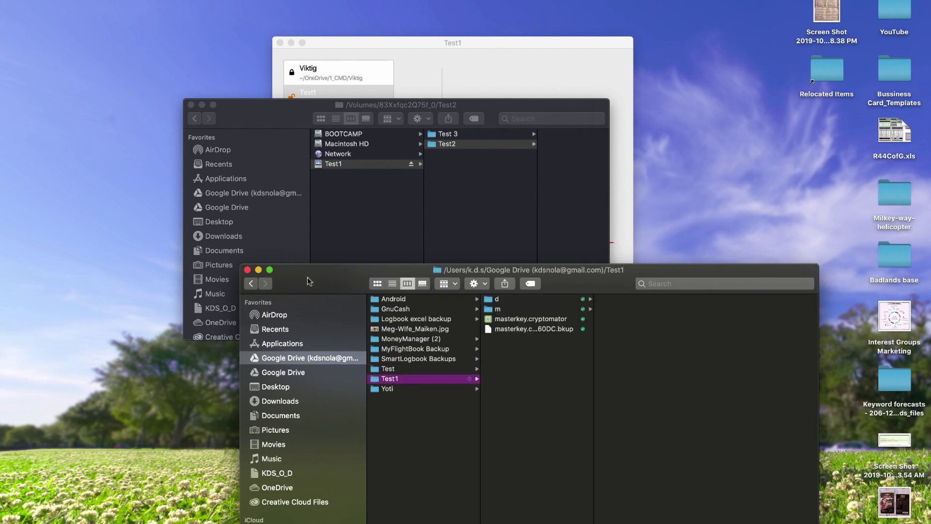
pyautogui.moveTo(309, 281); pyautogui.dragTo(230, 305)
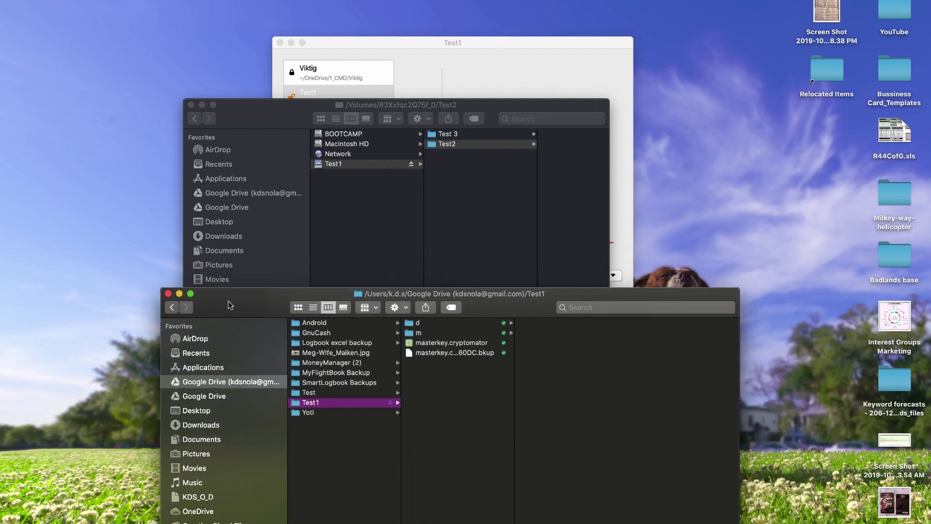
pyautogui.click(446, 144)
pyautogui.click(895, 484)
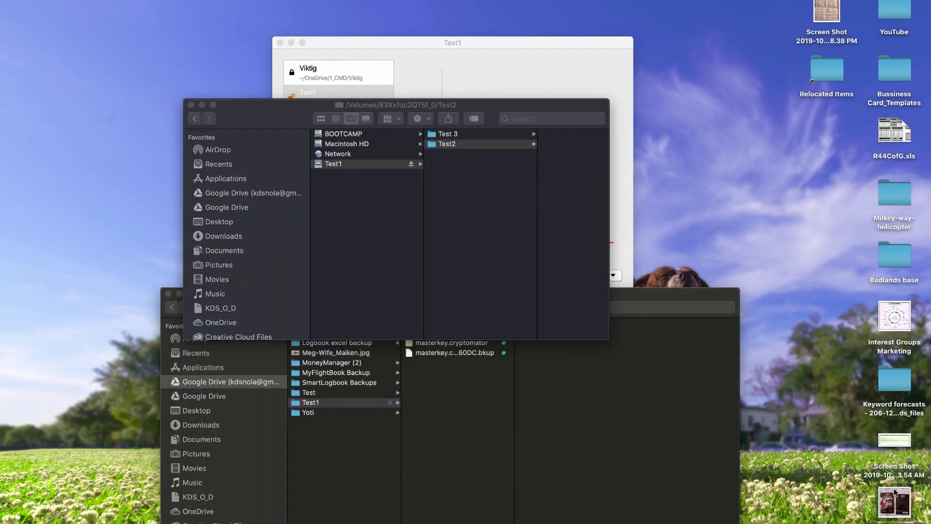
pyautogui.rightClick(546, 209)
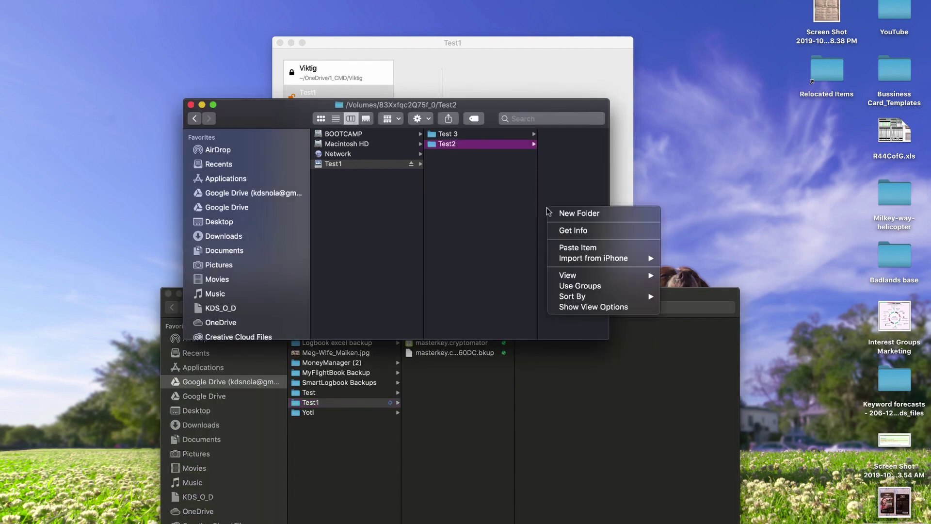
pyautogui.click(568, 248)
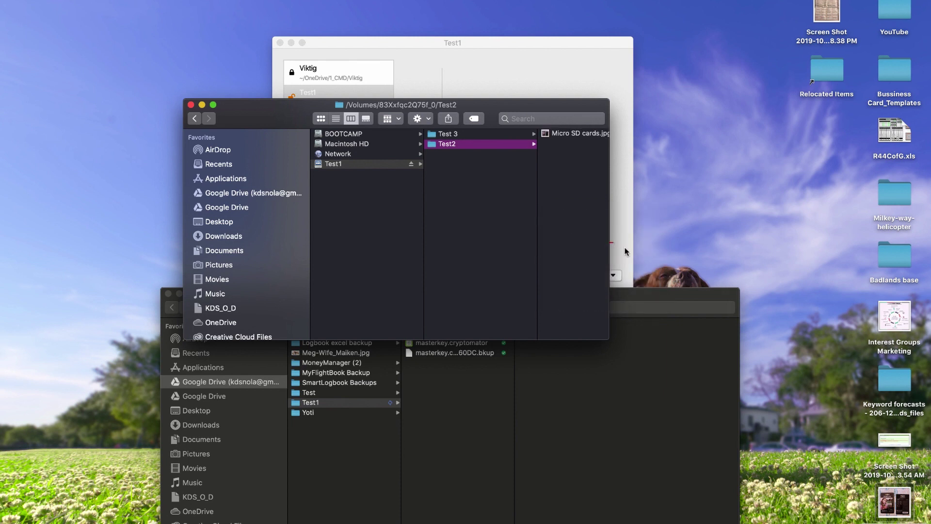
# Step: Copy the desktop screenshot and paste it into the Test 3 folder
pyautogui.click(458, 133)
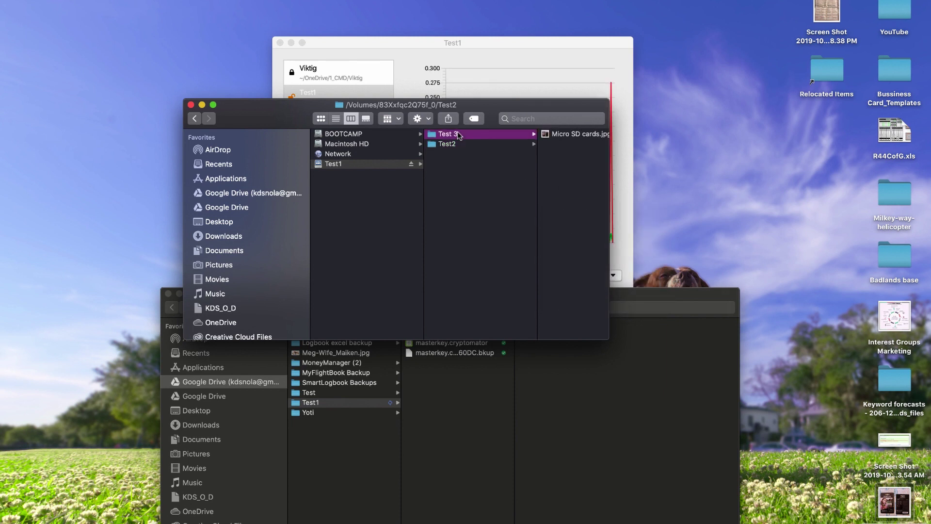
pyautogui.click(830, 17)
pyautogui.press('super+c')
pyautogui.rightClick(571, 145)
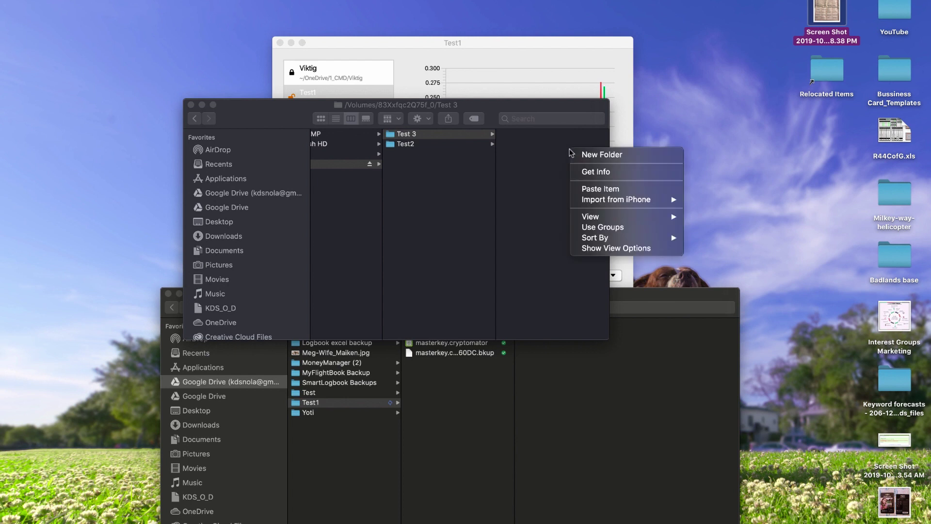
pyautogui.click(589, 180)
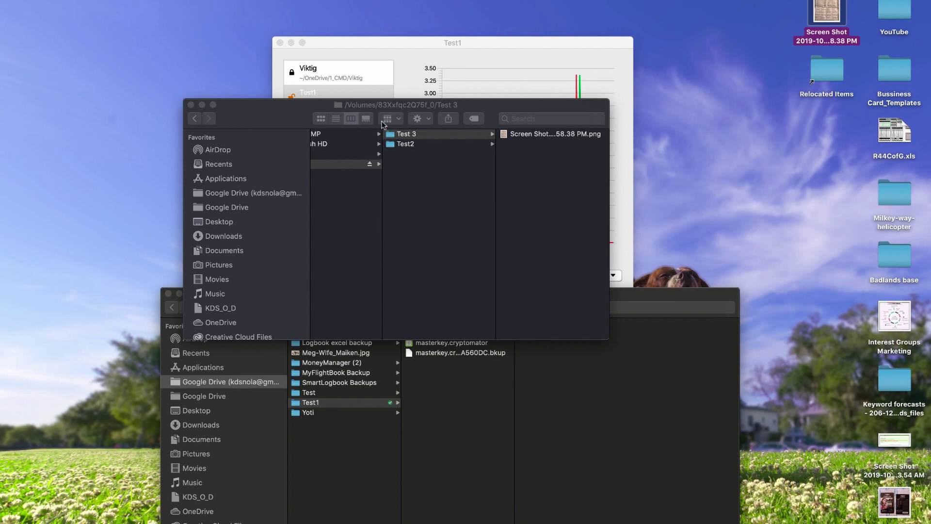
# Step: Move the vault window to the top and open the encrypted QC subfolder on Google Drive
pyautogui.moveTo(404, 105); pyautogui.dragTo(248, 8)
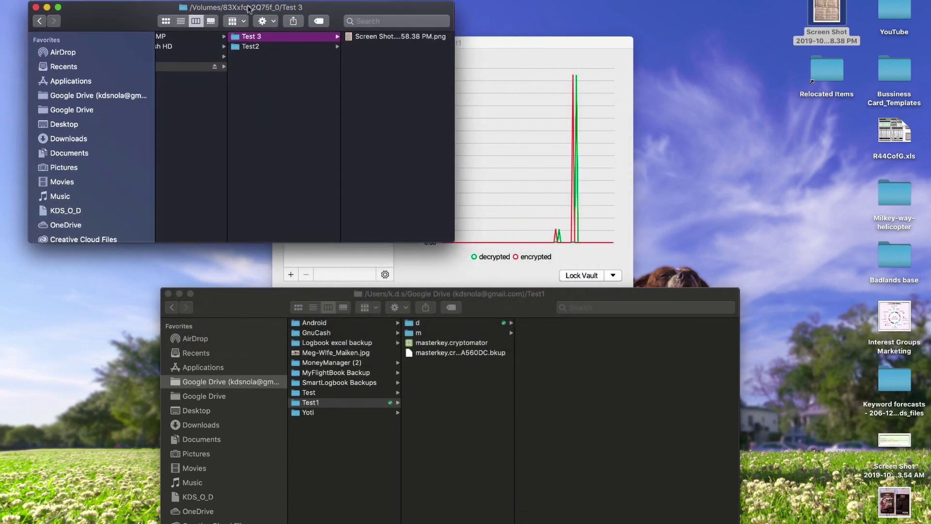
pyautogui.click(478, 313)
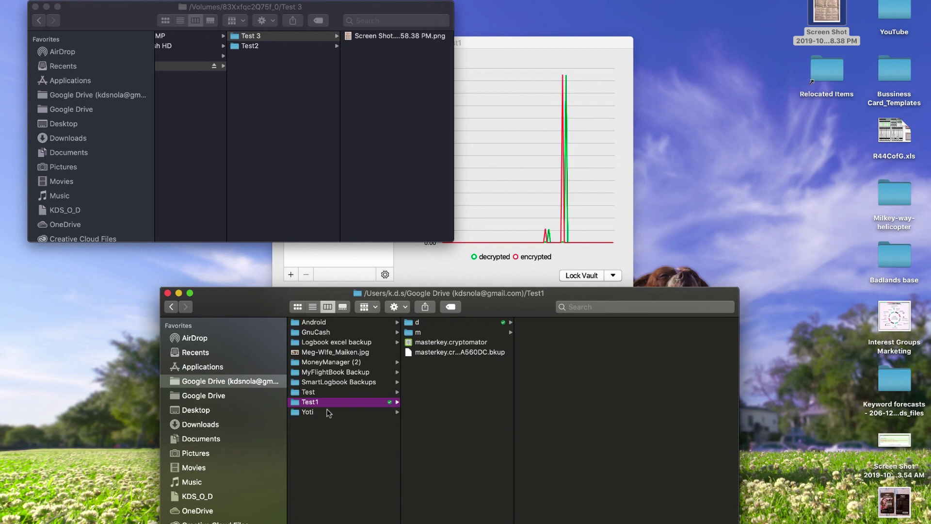
pyautogui.click(318, 394)
pyautogui.click(313, 401)
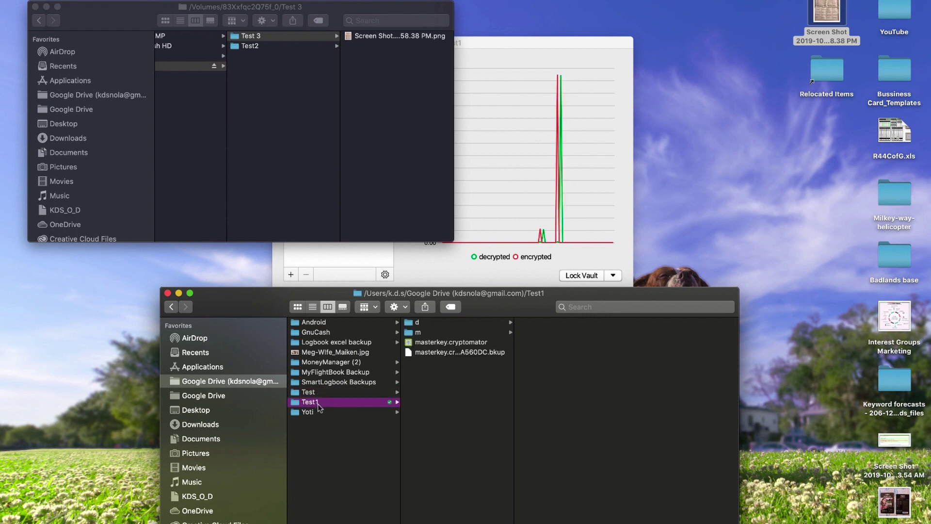
pyautogui.click(438, 323)
pyautogui.click(533, 332)
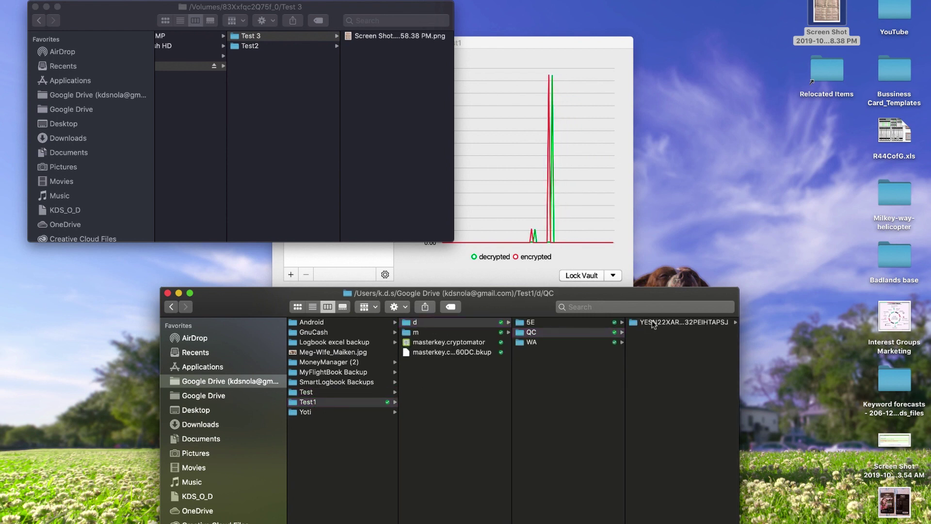
pyautogui.click(654, 325)
# Step: Preview the encrypted files inside the 5E and WA subfolders
pyautogui.click(436, 322)
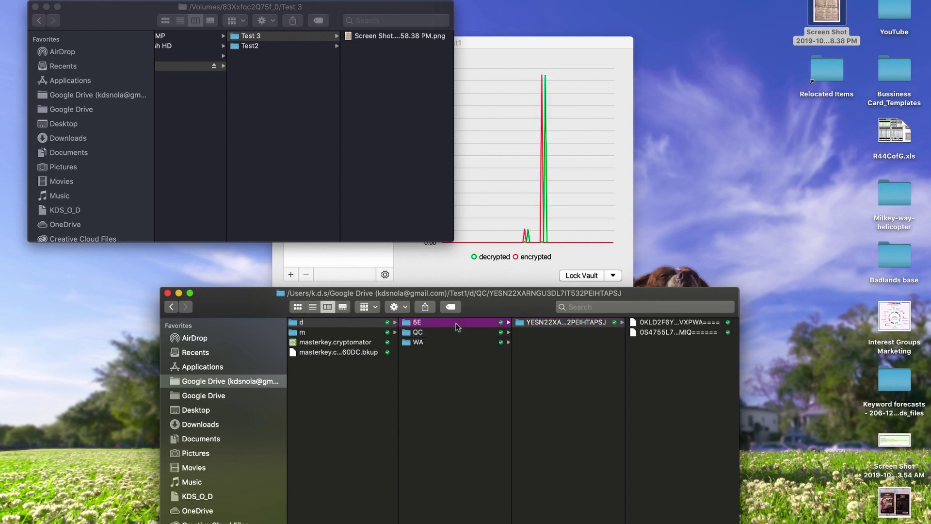
pyautogui.click(572, 322)
pyautogui.click(677, 322)
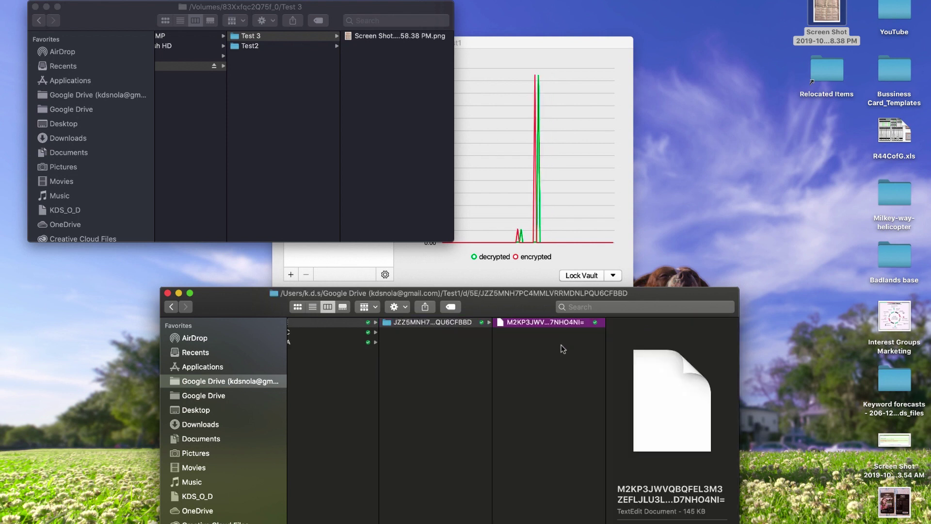
pyautogui.click(336, 345)
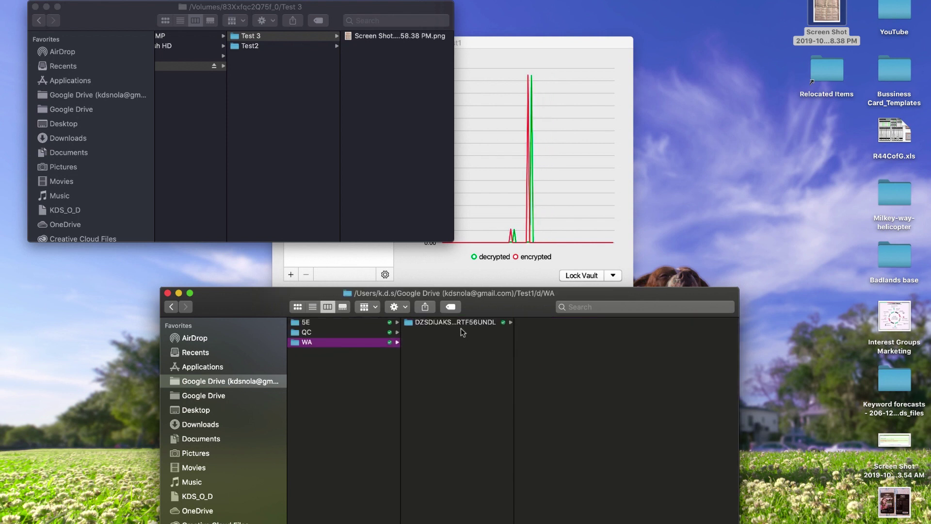
pyautogui.click(461, 324)
pyautogui.click(569, 325)
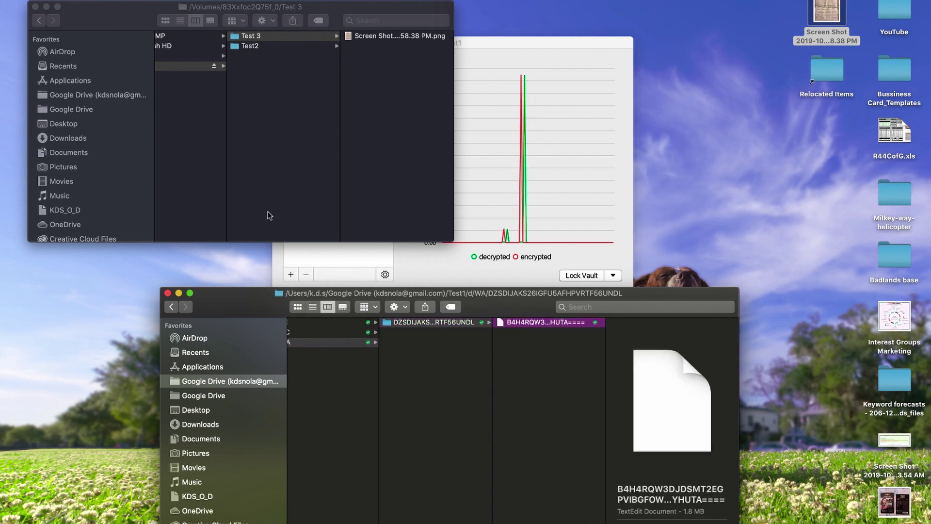
pyautogui.hscroll(-2, 220, 69)
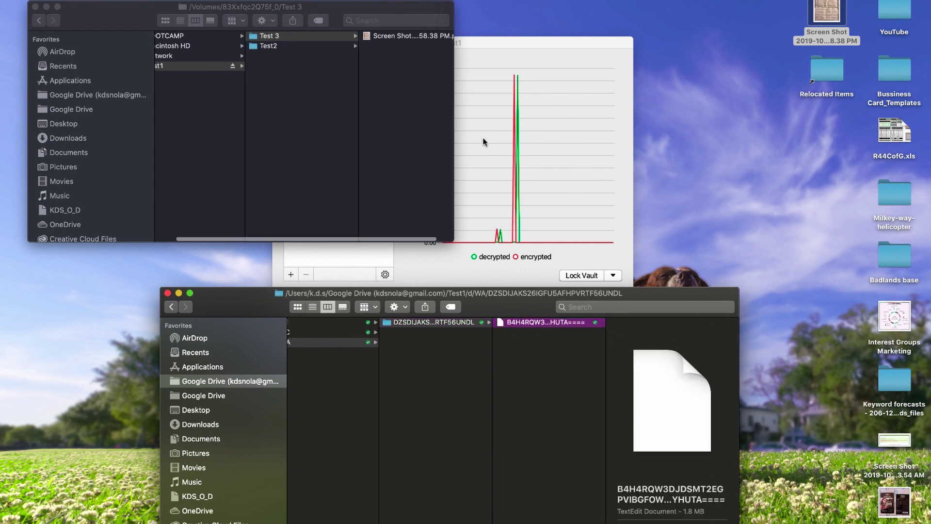
# Step: Quick Look the screenshot PNG and Micro SD cards.jpg, then close the Google Drive window
pyautogui.click(388, 35)
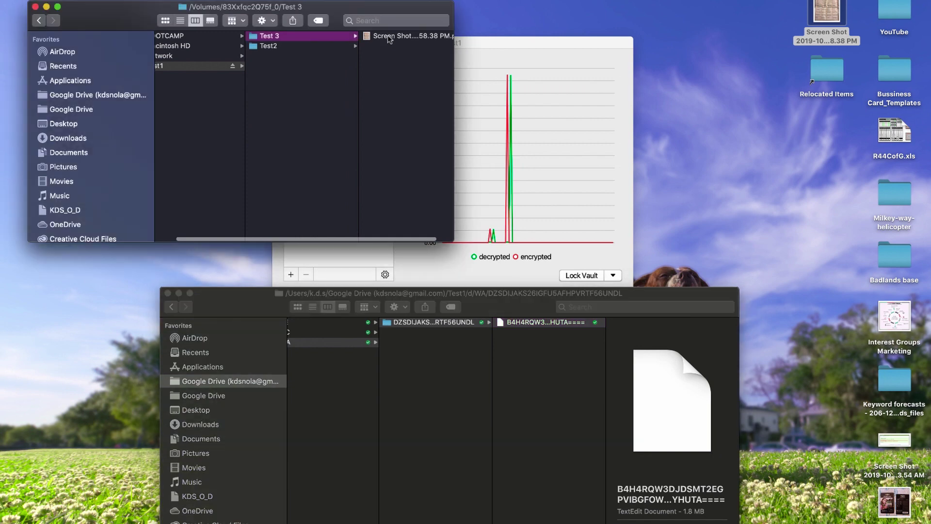
pyautogui.click(387, 36)
pyautogui.press('space')
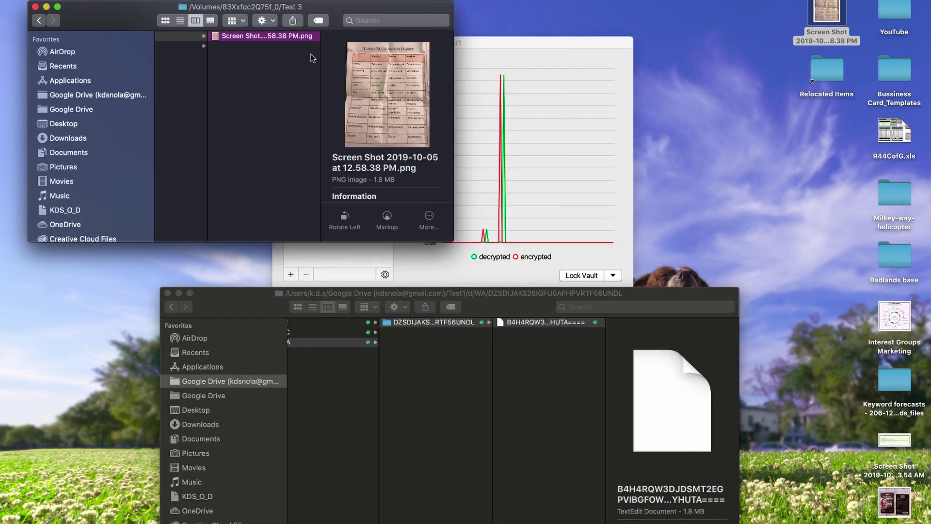
pyautogui.hscroll(-5, 310, 56)
pyautogui.click(222, 47)
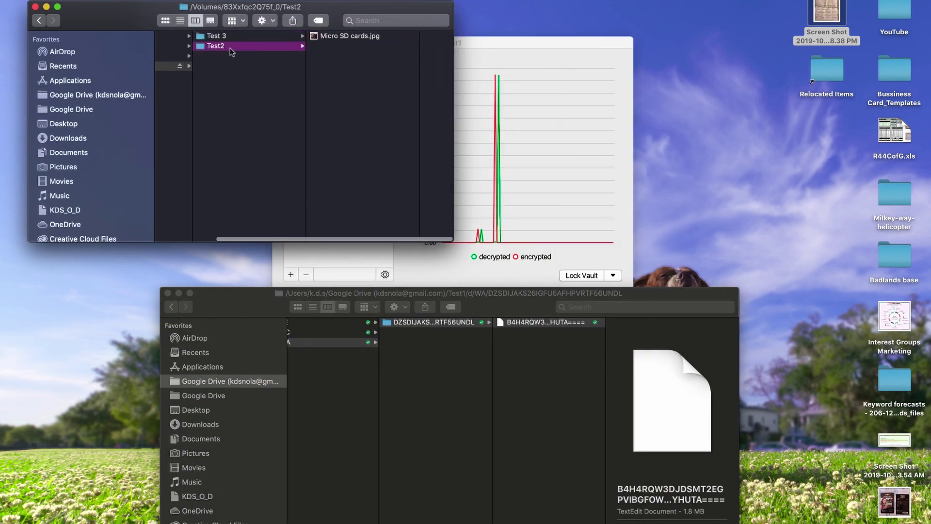
pyautogui.click(328, 37)
pyautogui.press('space')
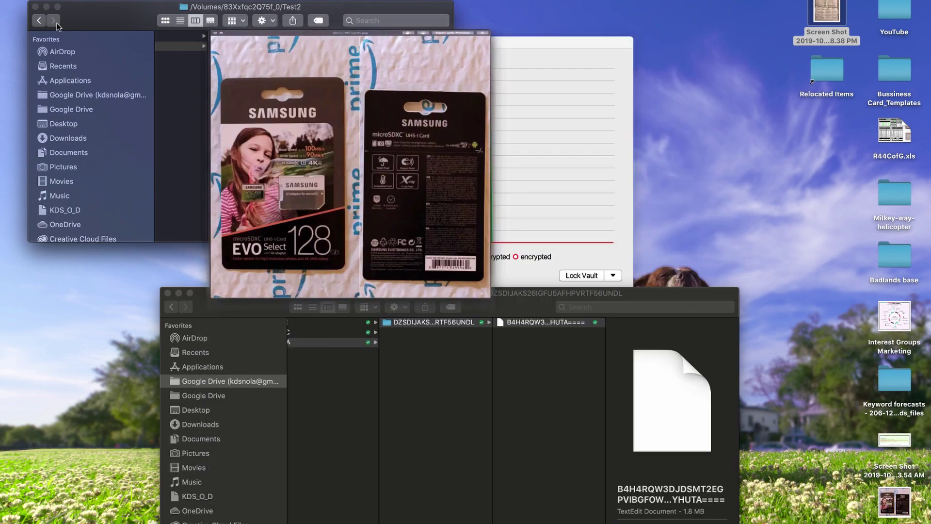
pyautogui.press('space')
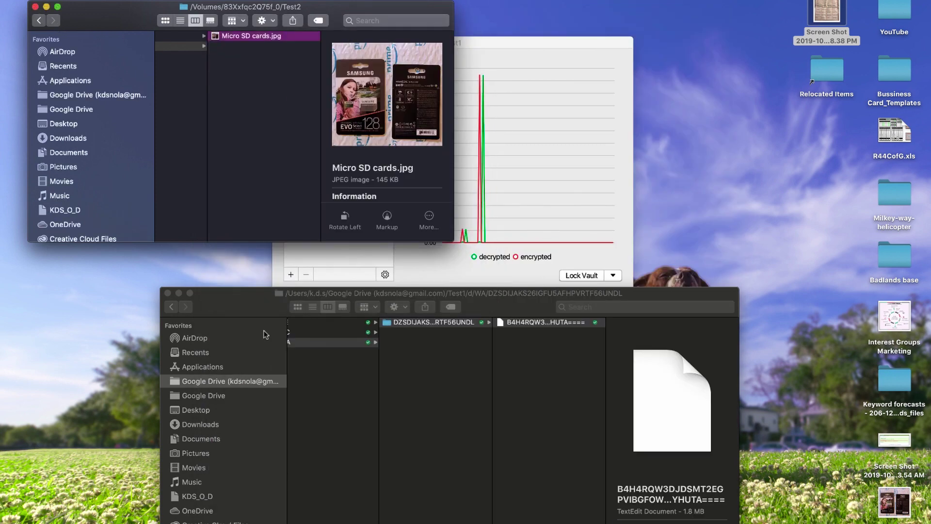
pyautogui.click(168, 293)
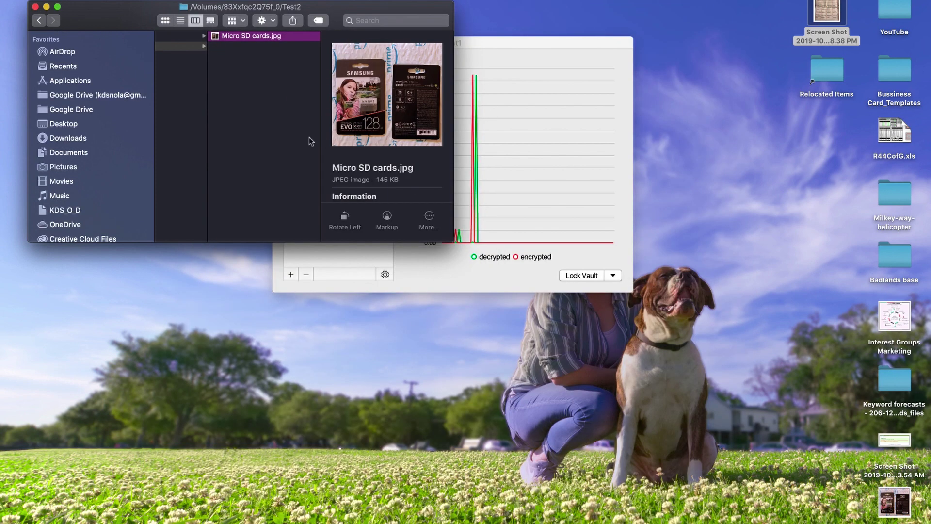
# Step: Close the decrypted vault's Finder window and lock the Test1 vault in Cryptomator
pyautogui.click(35, 6)
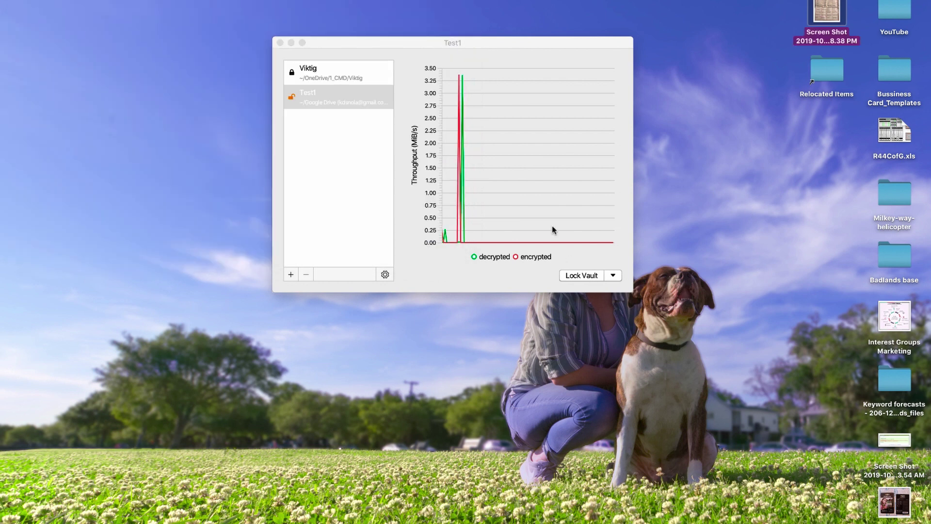
pyautogui.click(326, 104)
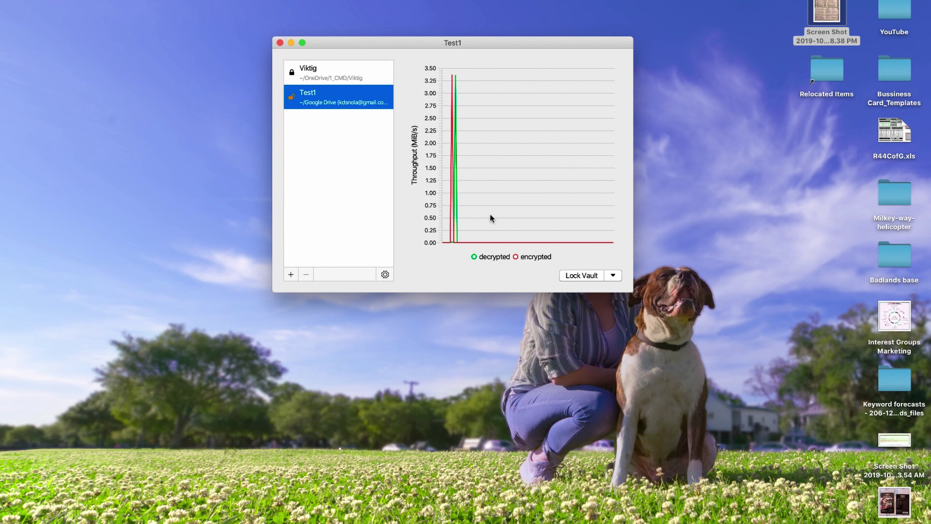
pyautogui.click(581, 276)
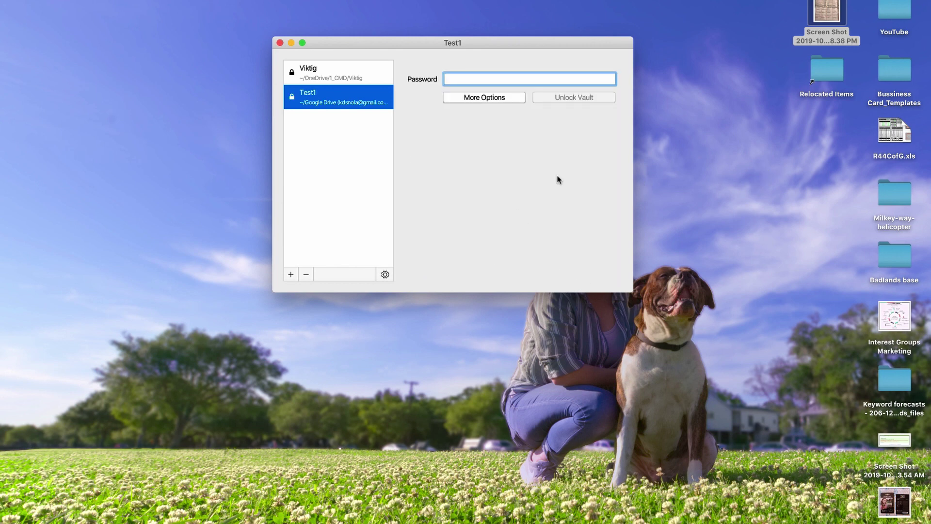
pyautogui.moveTo(6, 66)
pyautogui.click(9, 5)
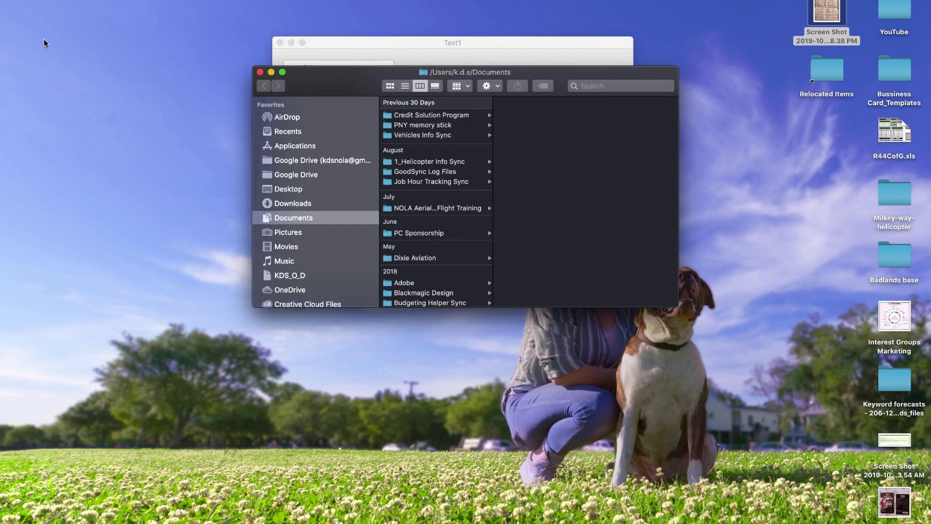
pyautogui.click(321, 159)
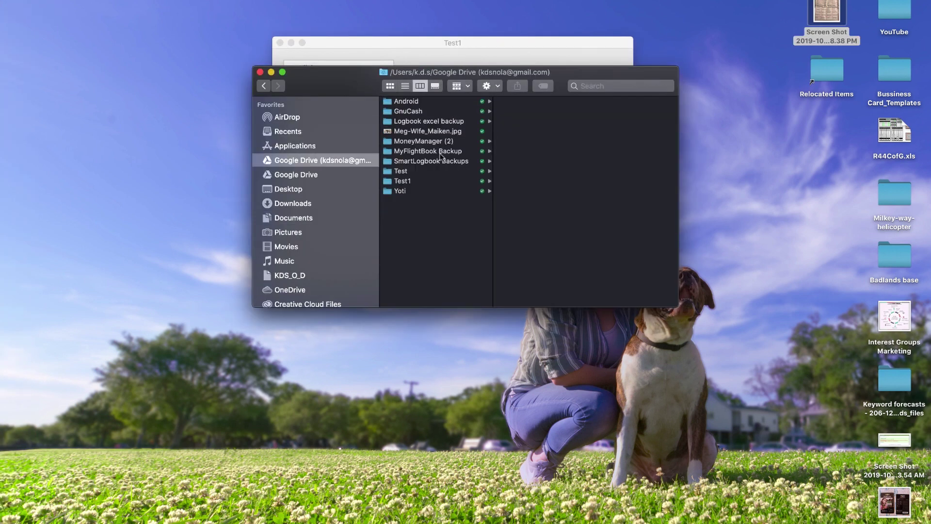
pyautogui.click(413, 181)
pyautogui.click(513, 102)
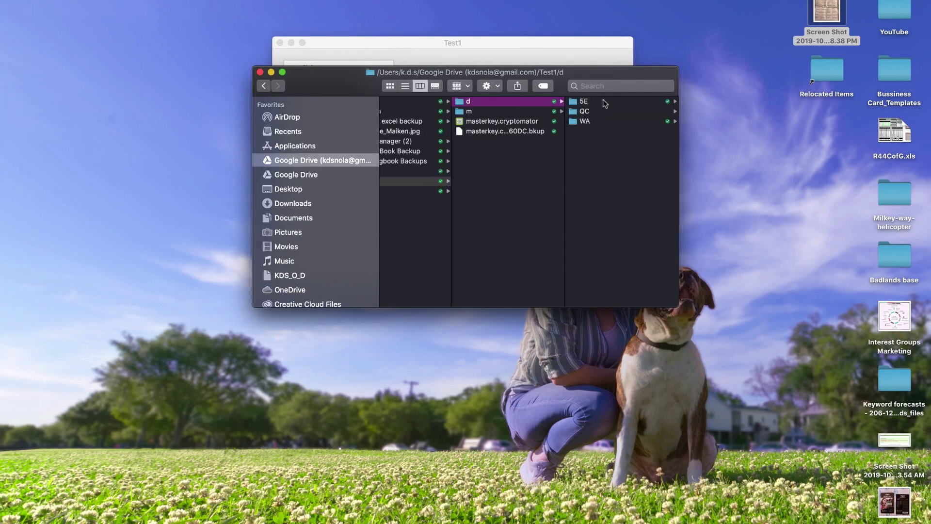
pyautogui.click(603, 101)
pyautogui.click(605, 102)
pyautogui.click(605, 102)
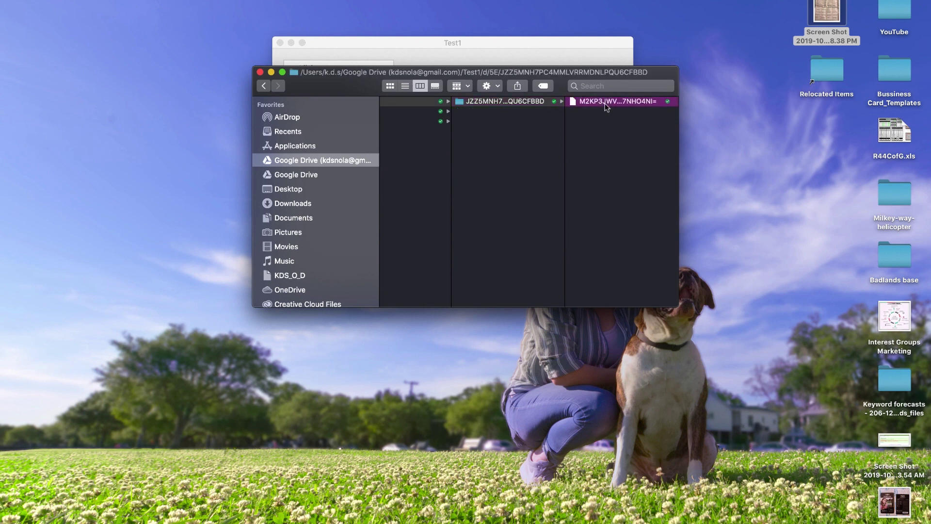
pyautogui.hscroll(-5, 443, 125)
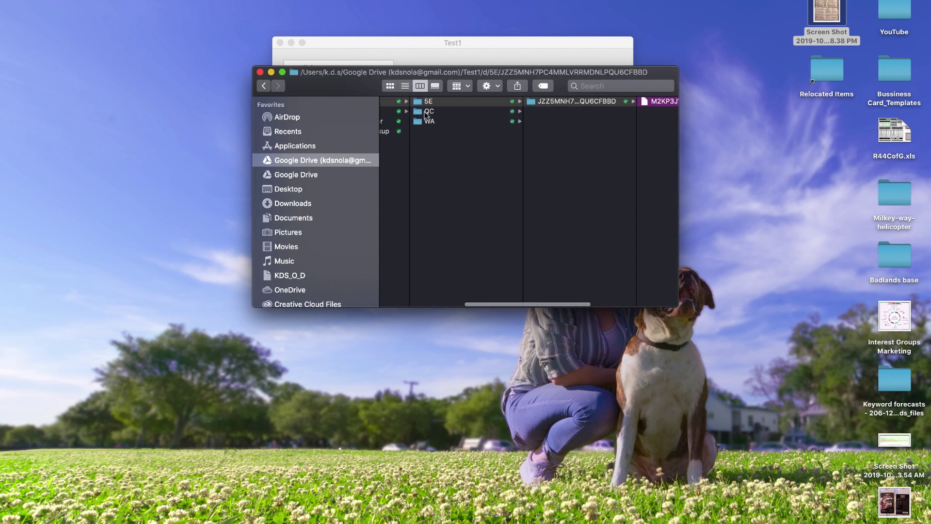
pyautogui.click(446, 111)
pyautogui.click(545, 103)
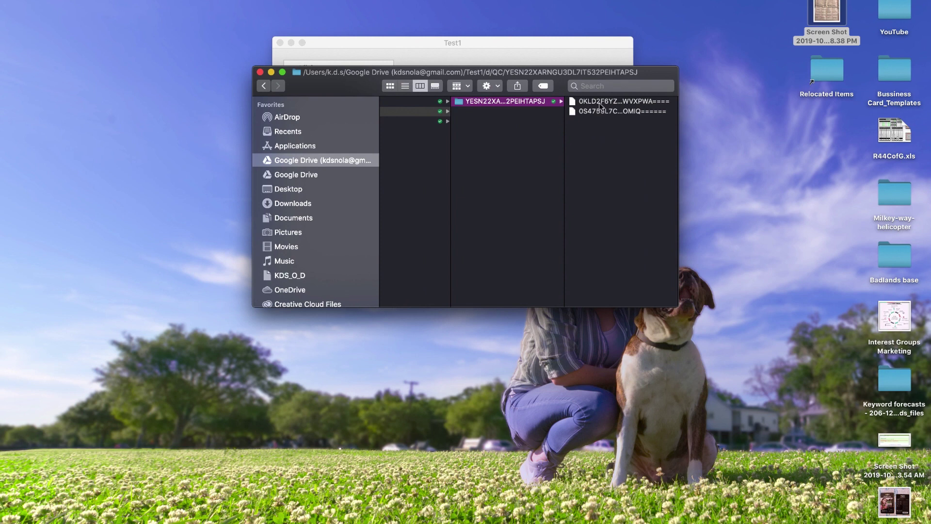
pyautogui.click(599, 104)
pyautogui.click(507, 114)
pyautogui.hscroll(-5, 472, 125)
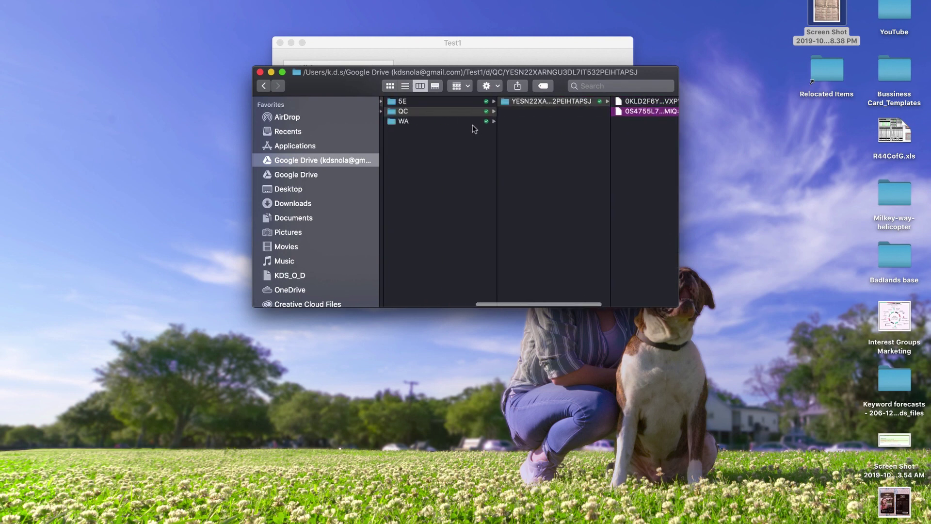
pyautogui.click(473, 122)
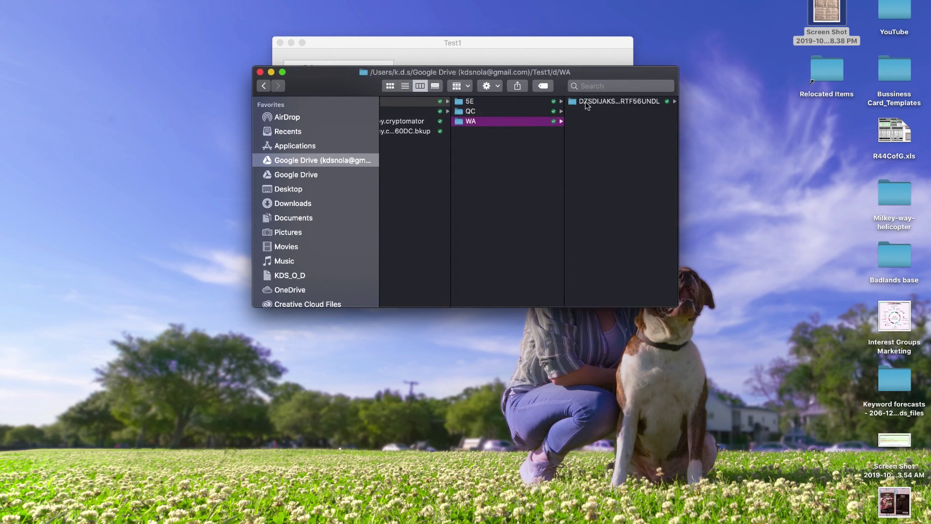
pyautogui.click(587, 104)
pyautogui.click(610, 101)
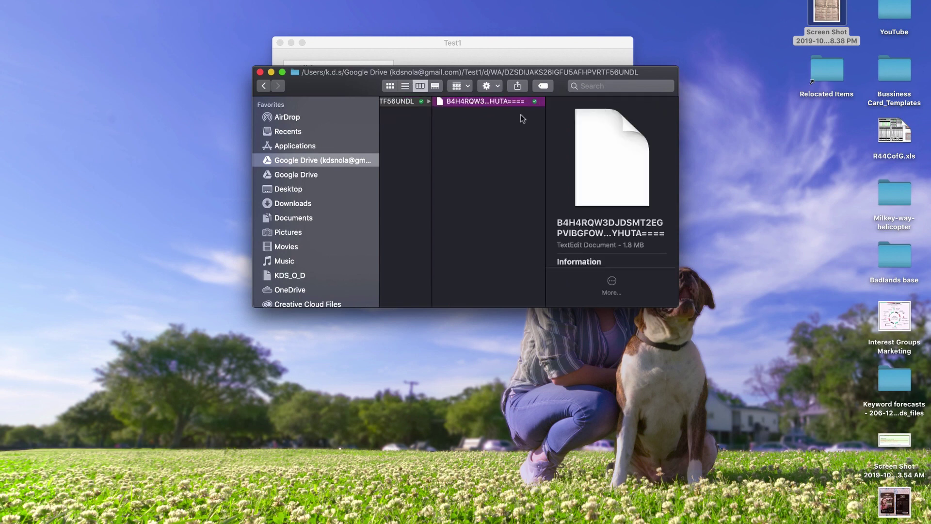
pyautogui.hscroll(-10, 520, 119)
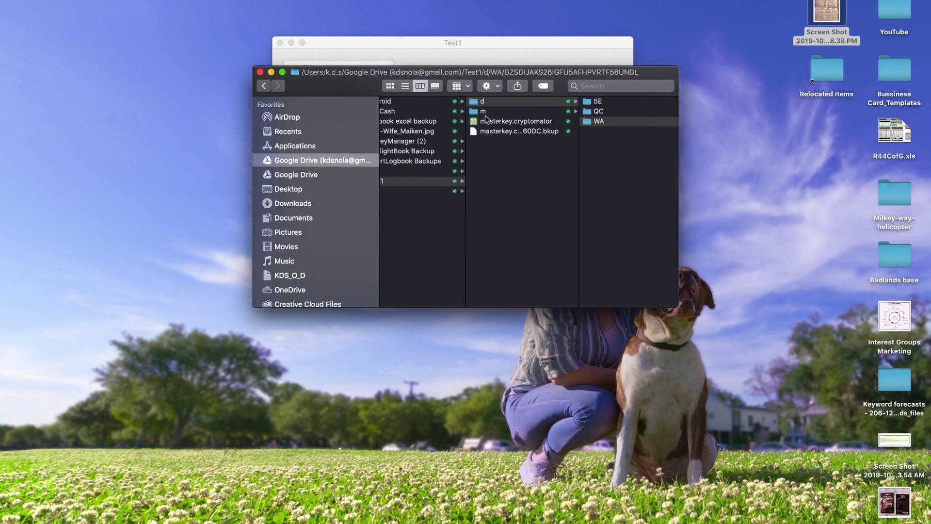
pyautogui.hscroll(-3, 504, 132)
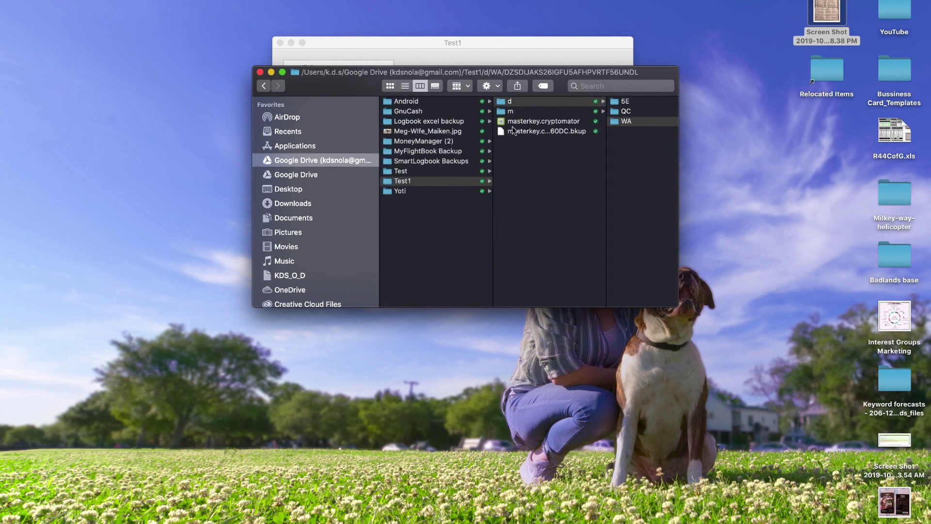
# Step: Close the Google Drive file window and the Cryptomator vault window
pyautogui.click(260, 71)
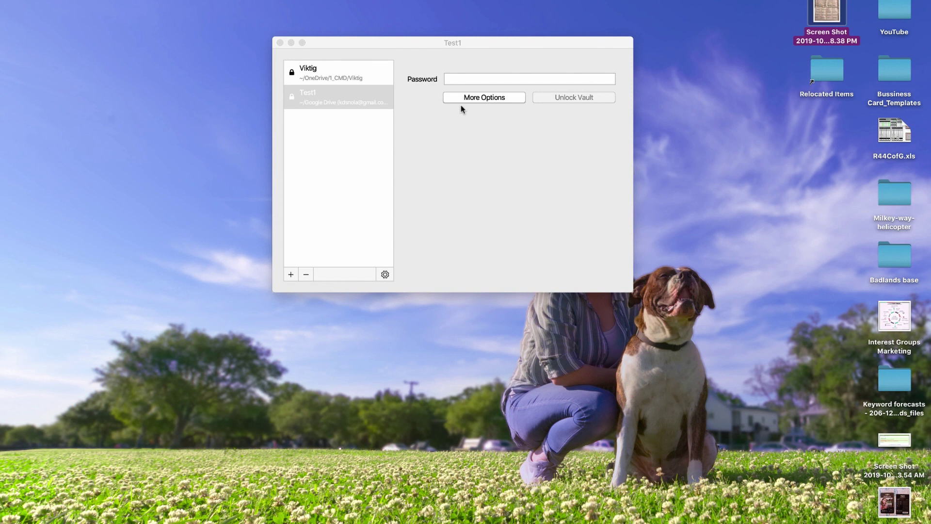
pyautogui.click(461, 82)
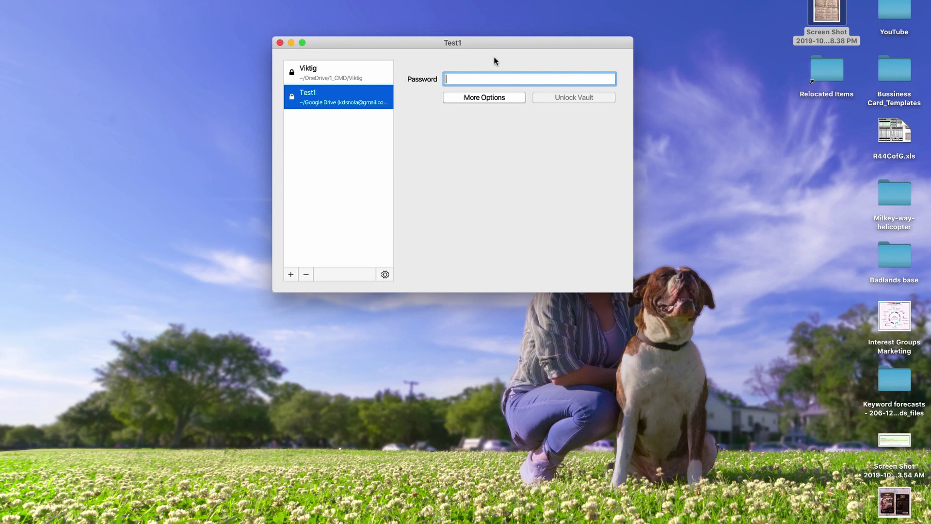
pyautogui.click(280, 43)
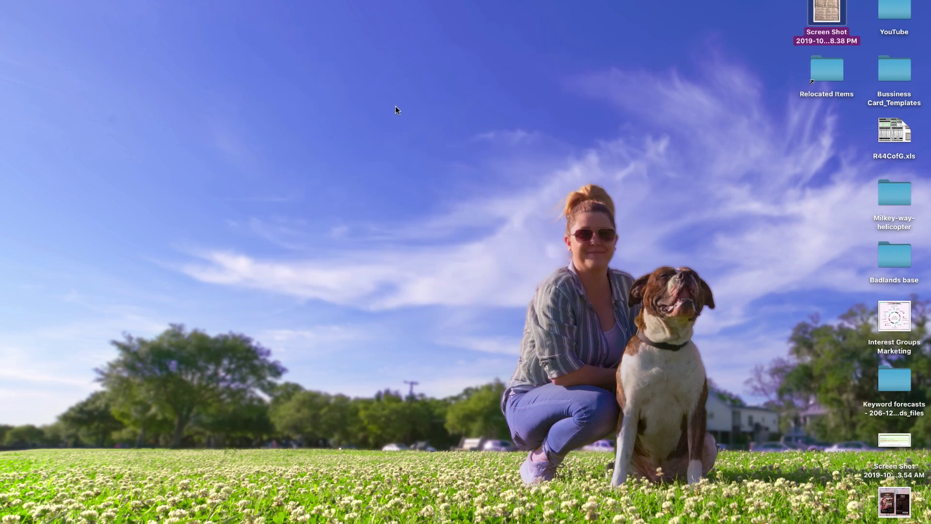
# Step: Relaunch Cryptomator via Spotlight and unlock Test1 with its vault password
pyautogui.press('super+space')
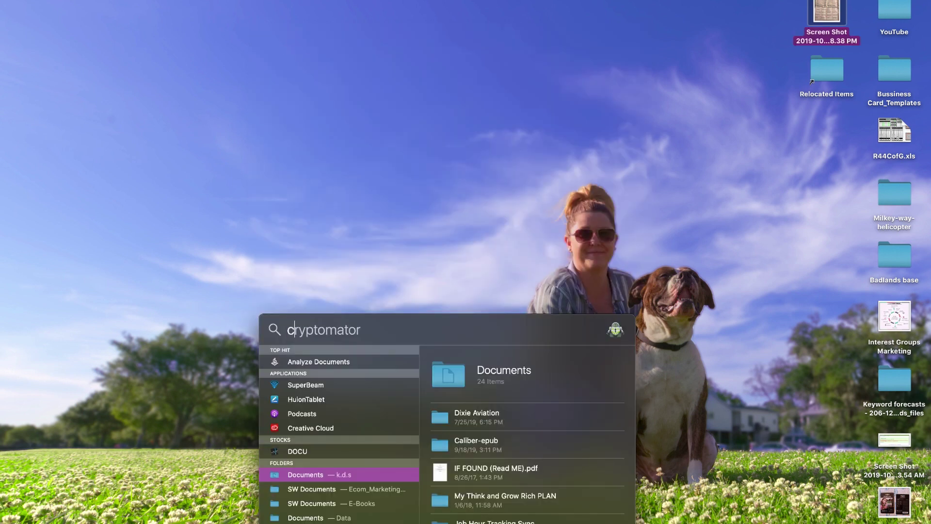
pyautogui.press('Escape')
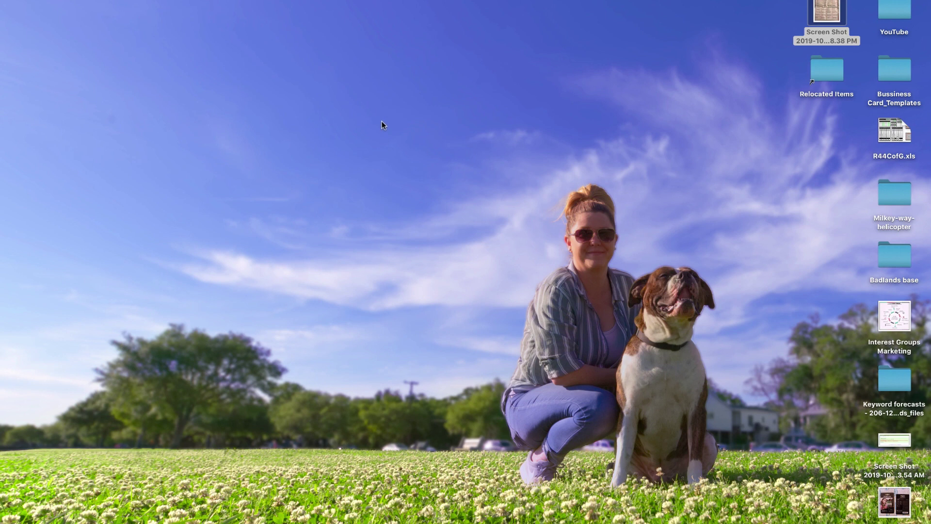
pyautogui.click(328, 148)
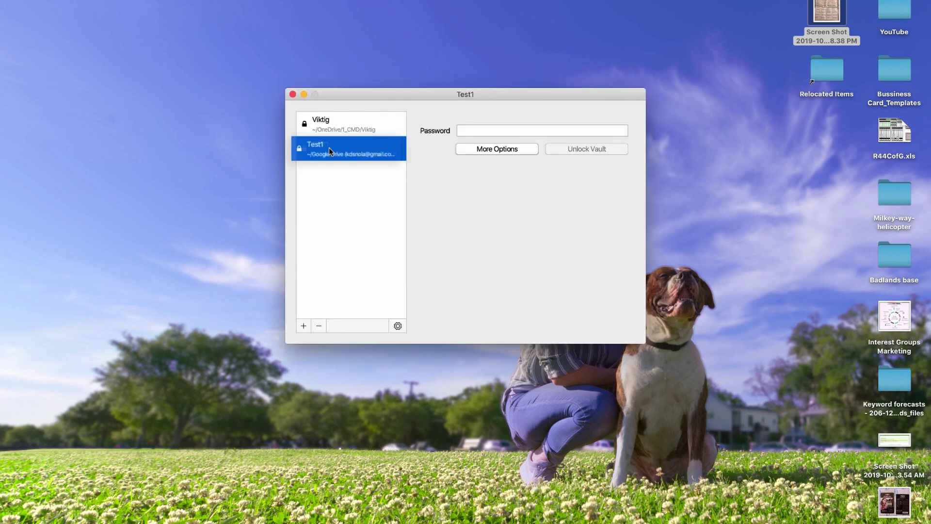
pyautogui.click(489, 127)
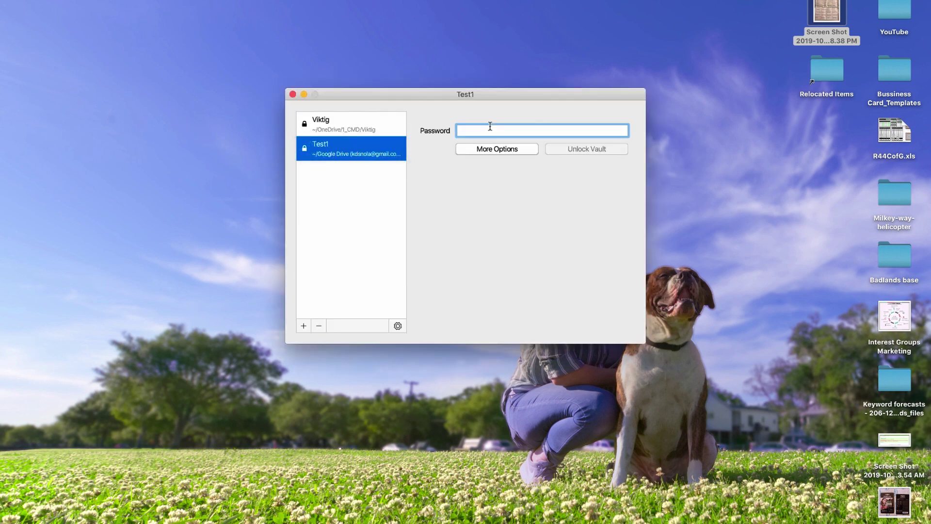
pyautogui.write('1234')
pyautogui.press('Return')
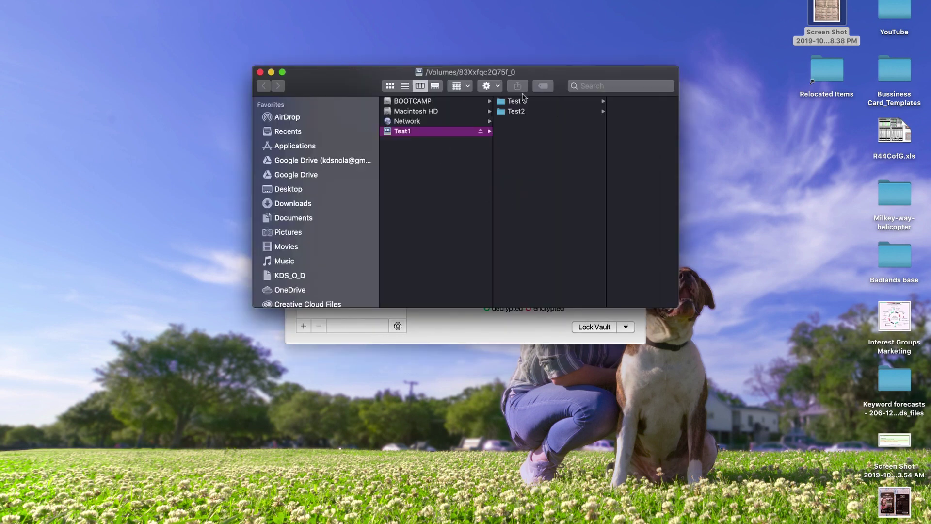
# Step: Browse Test 3 and Test2 in the decrypted vault, previewing the screenshot and Micro SD cards.jpg
pyautogui.click(524, 101)
pyautogui.click(595, 101)
pyautogui.press('space')
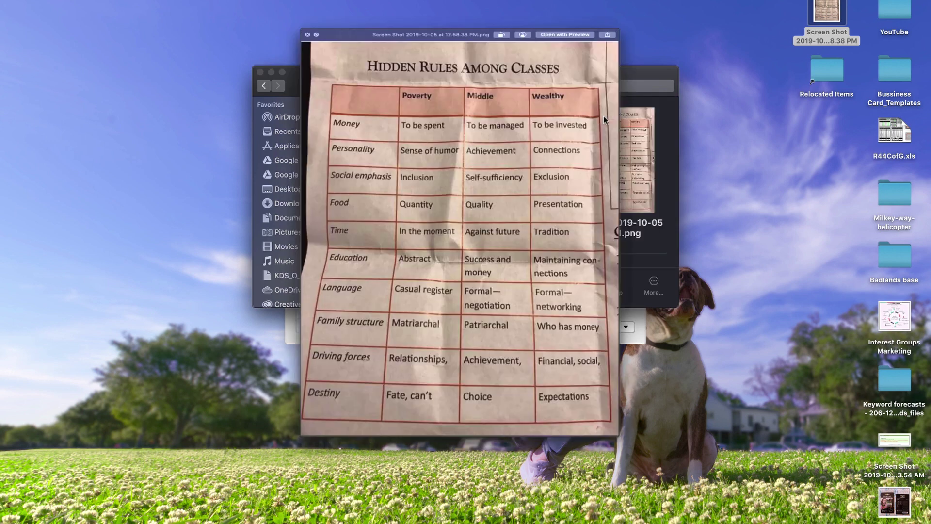
pyautogui.press('space')
pyautogui.hscroll(-2, 449, 121)
pyautogui.click(439, 111)
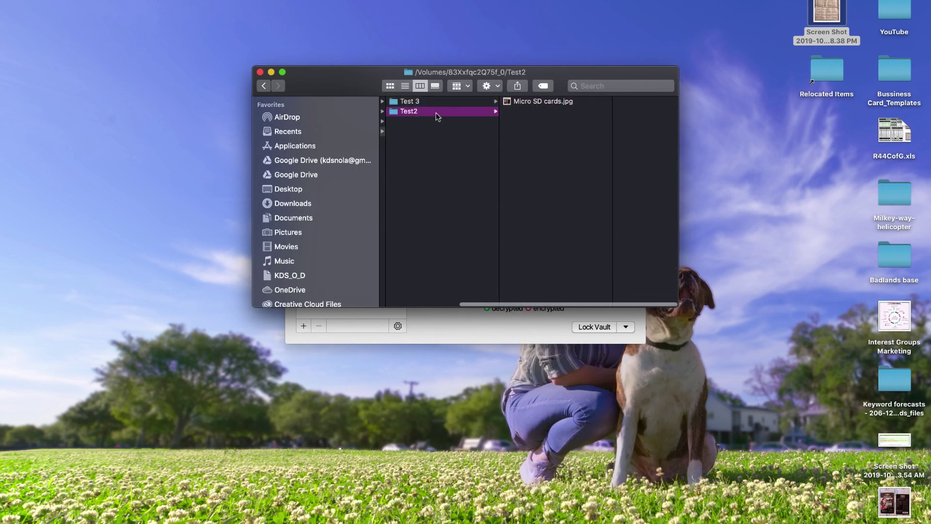
pyautogui.click(540, 101)
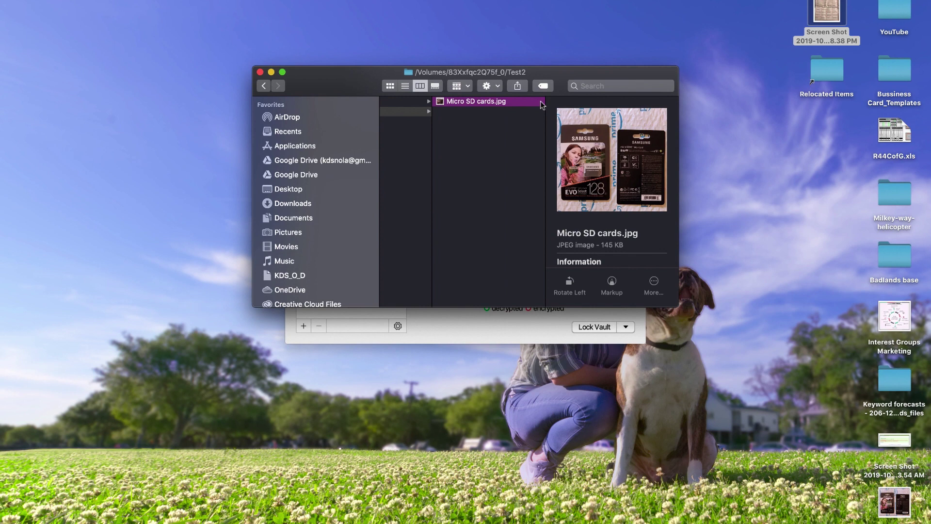
pyautogui.hscroll(-3, 479, 101)
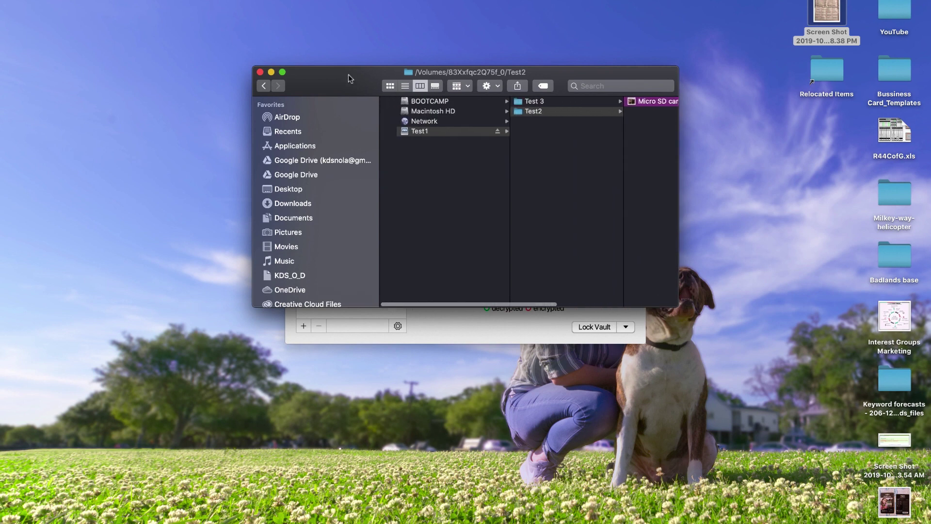
# Step: Close the decrypted vault window and lock the Test1 vault in Cryptomator
pyautogui.click(259, 72)
pyautogui.click(575, 306)
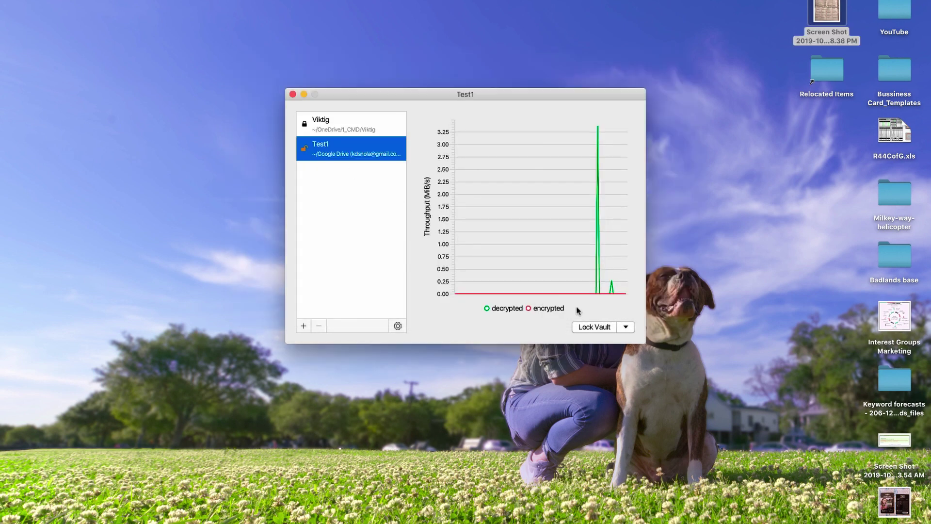
pyautogui.click(601, 328)
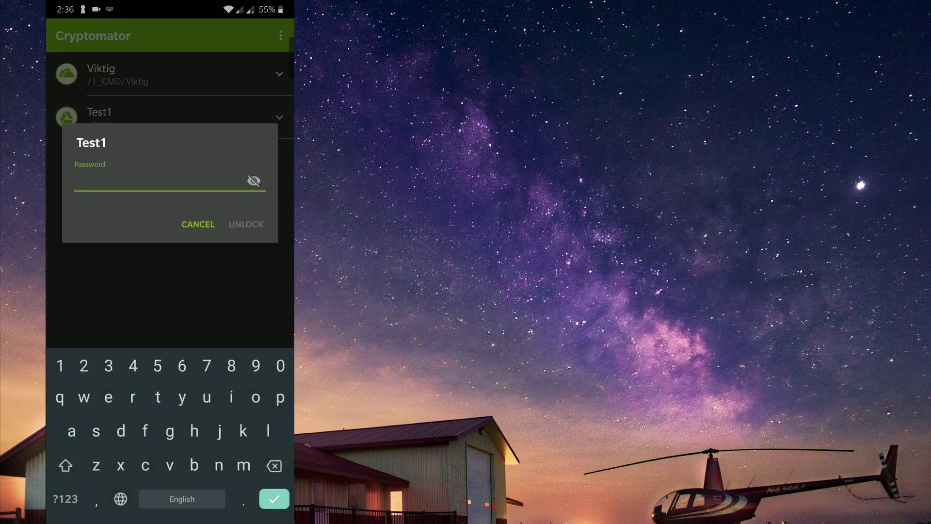
# Step: Unlock Test1 with its password and view the decrypted screenshot in Test 3
pyautogui.write('1234')
pyautogui.press('Return')
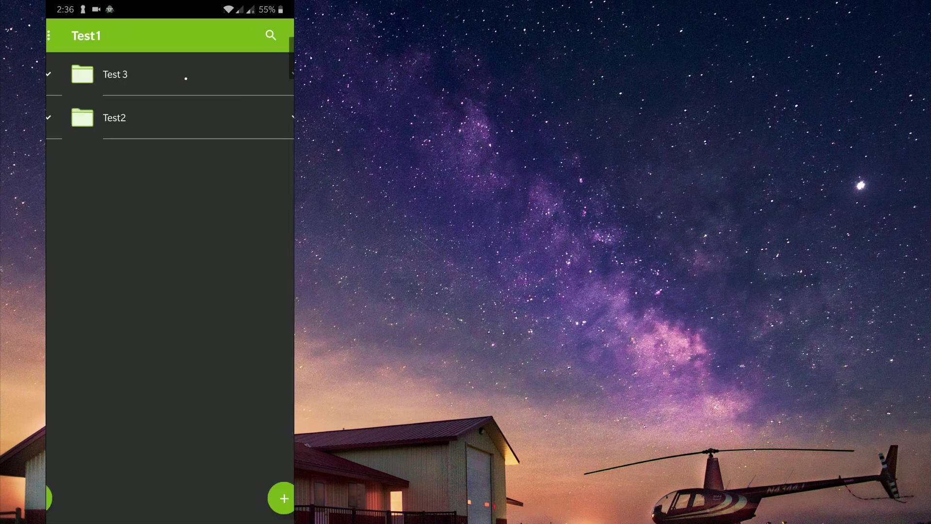
pyautogui.click(97, 74)
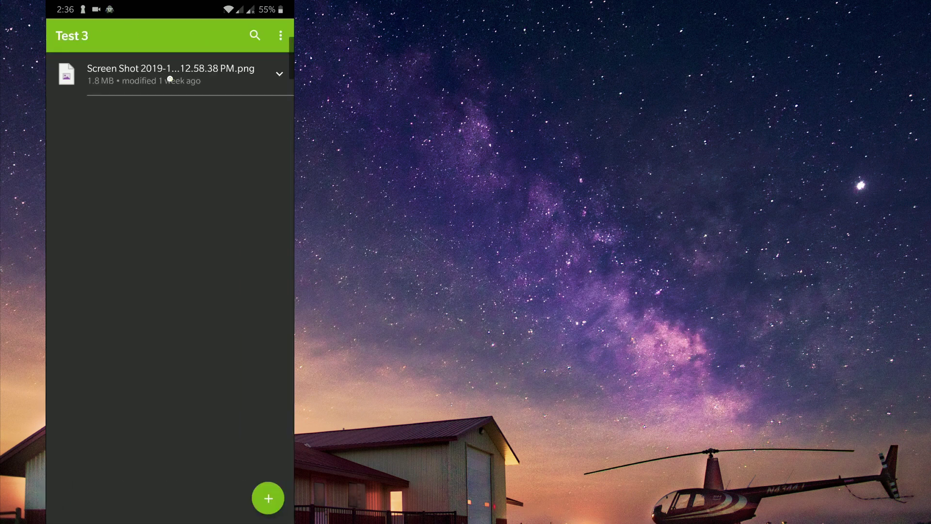
pyautogui.click(170, 73)
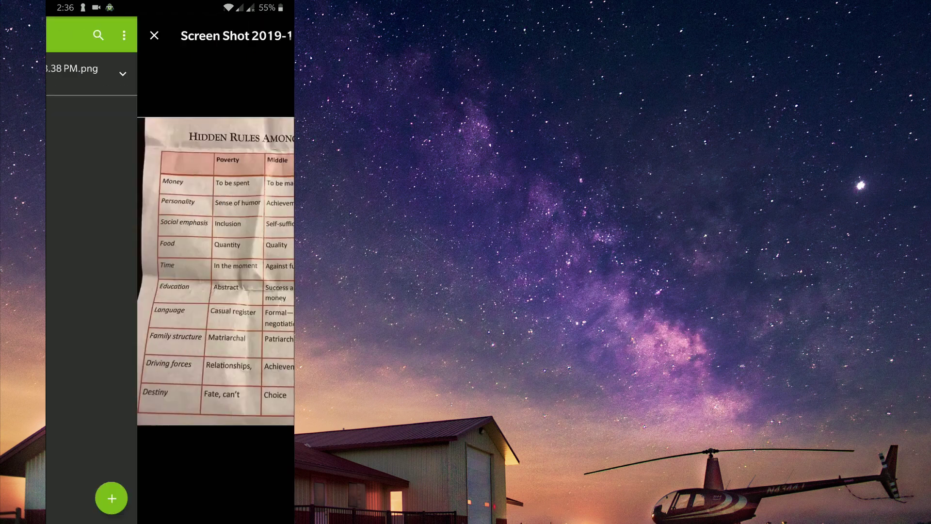
pyautogui.click(62, 36)
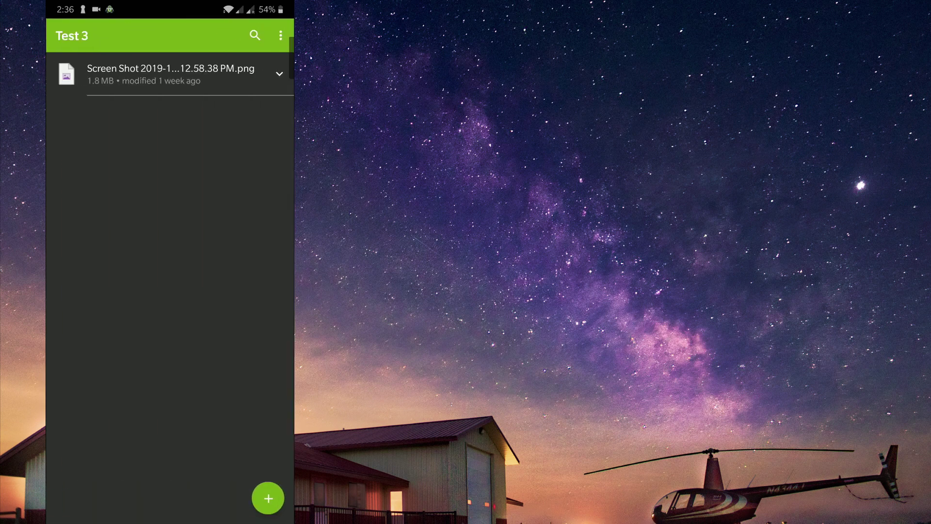
pyautogui.press('Escape')
# Step: View the decrypted Micro SD cards.jpg in Test2, then return to the vault list and lock Test1
pyautogui.click(146, 117)
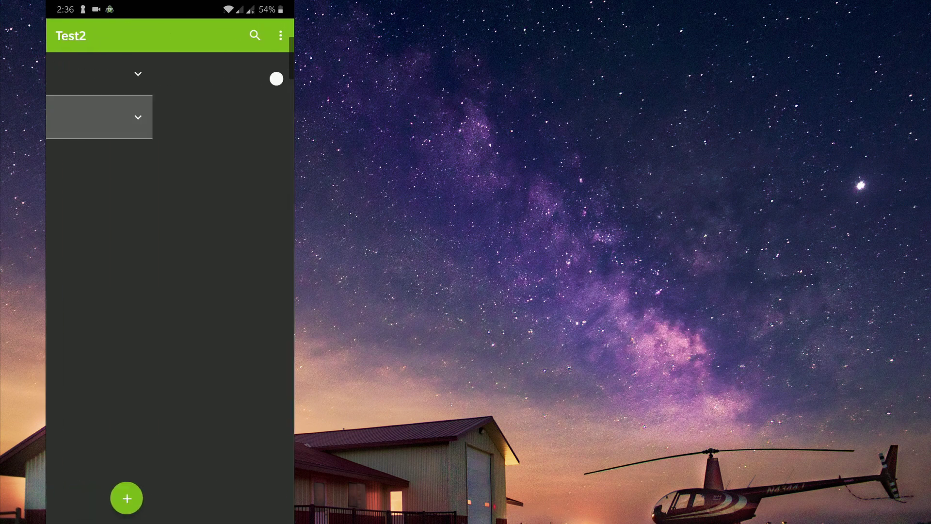
pyautogui.click(119, 74)
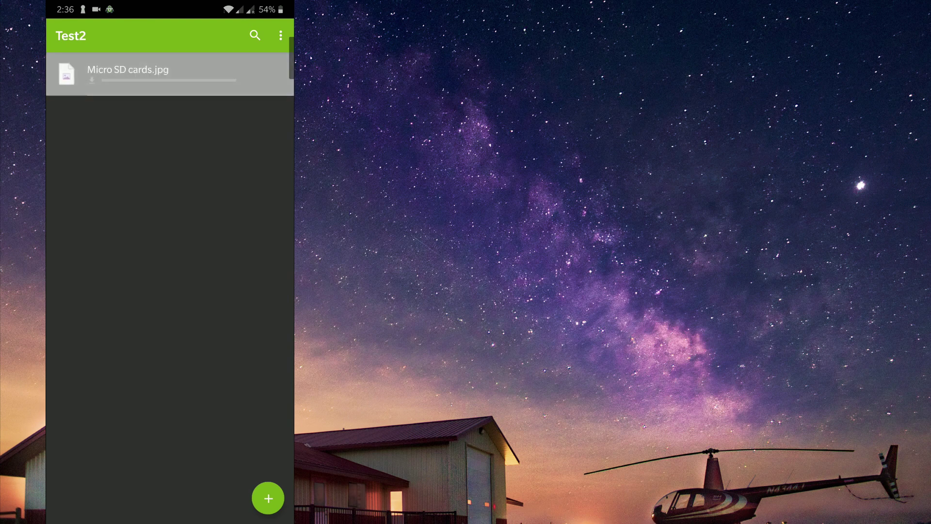
pyautogui.click(63, 36)
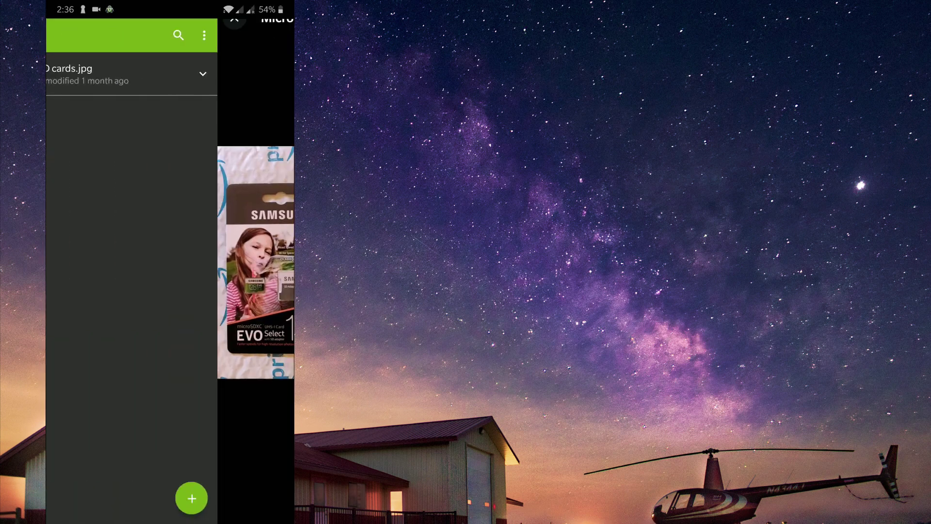
pyautogui.press('Escape')
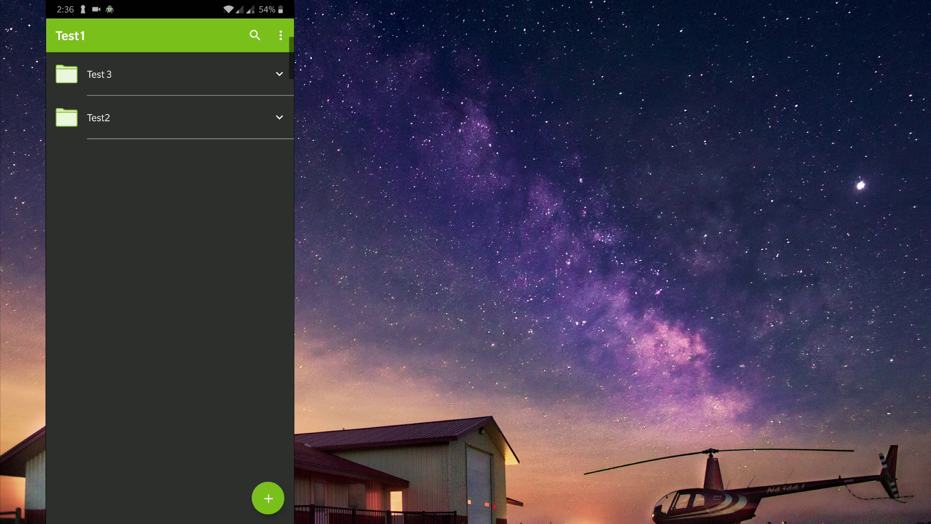
pyautogui.press('Escape')
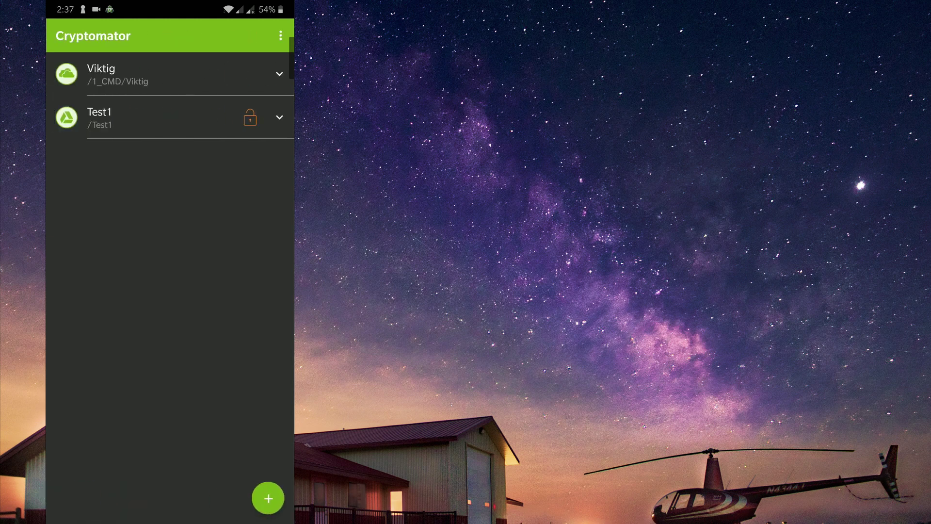
pyautogui.click(251, 118)
# Step: Dismiss the Test1 unlock prompt, leave Cryptomator and launch Google Drive from the Clouds app group
pyautogui.click(99, 117)
pyautogui.click(197, 225)
pyautogui.press('Escape')
pyautogui.moveTo(169, 412); pyautogui.dragTo(170, 194)
pyautogui.click(218, 208)
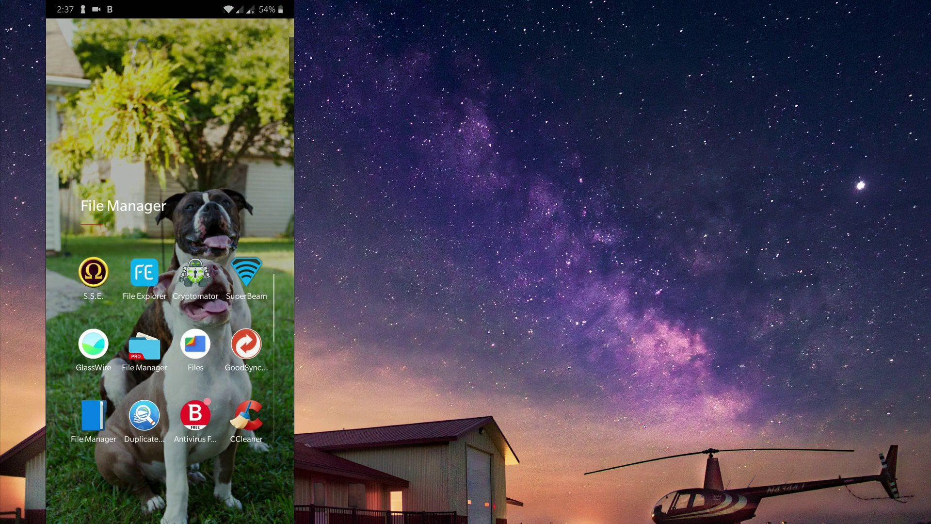
pyautogui.press('Escape')
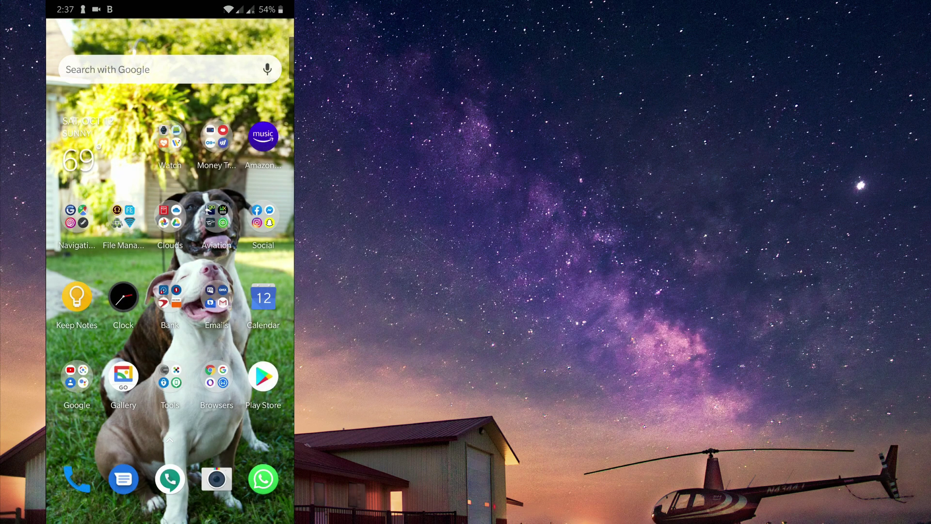
pyautogui.click(169, 216)
pyautogui.click(245, 270)
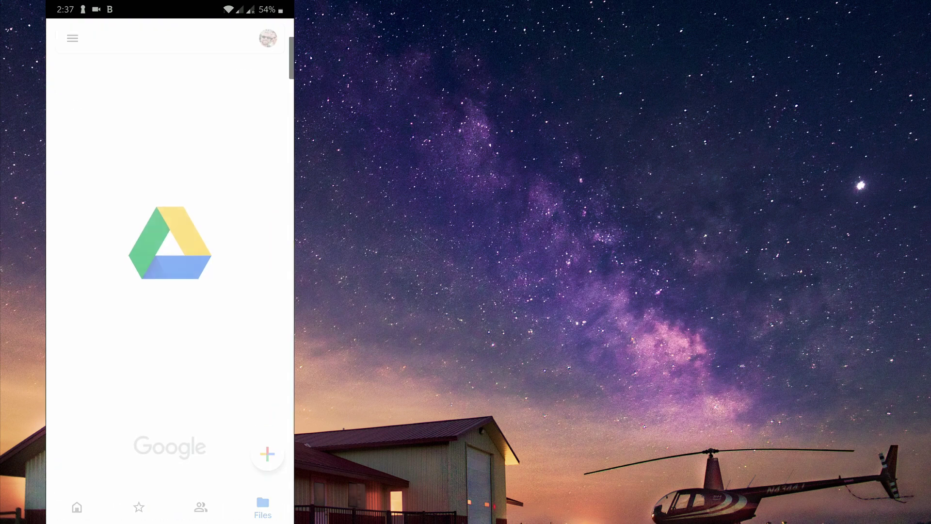
# Step: Open Test1, then folders d and 5E, attempting to open an encrypted file there
pyautogui.scroll(-4, 170, 257)
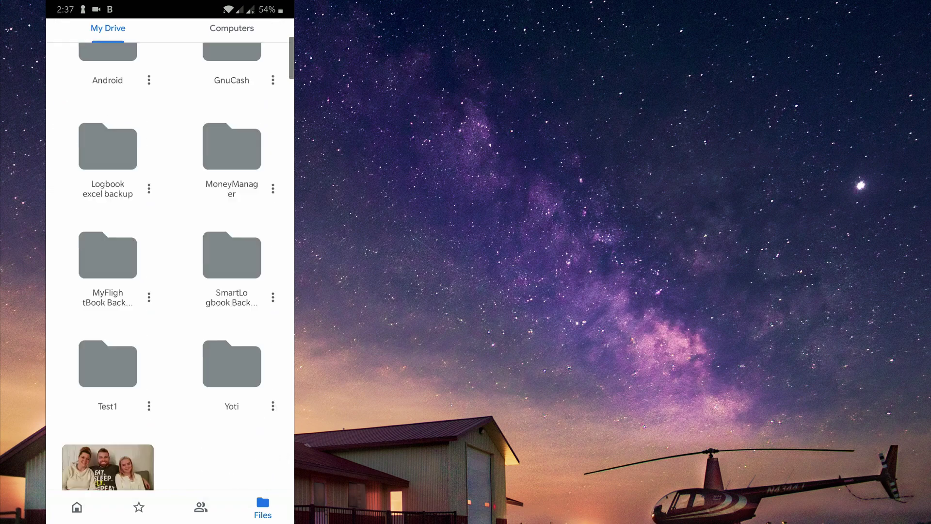
pyautogui.click(107, 320)
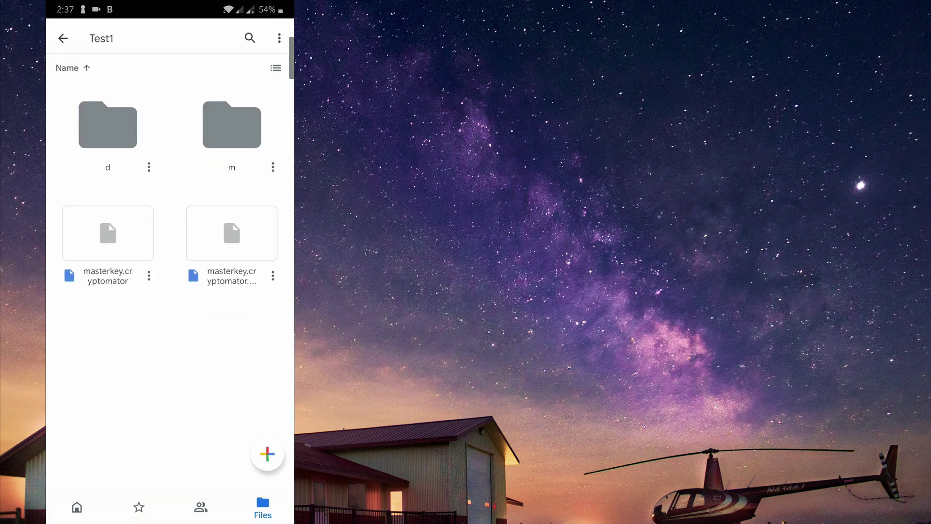
pyautogui.click(108, 125)
pyautogui.click(108, 125)
pyautogui.click(108, 125)
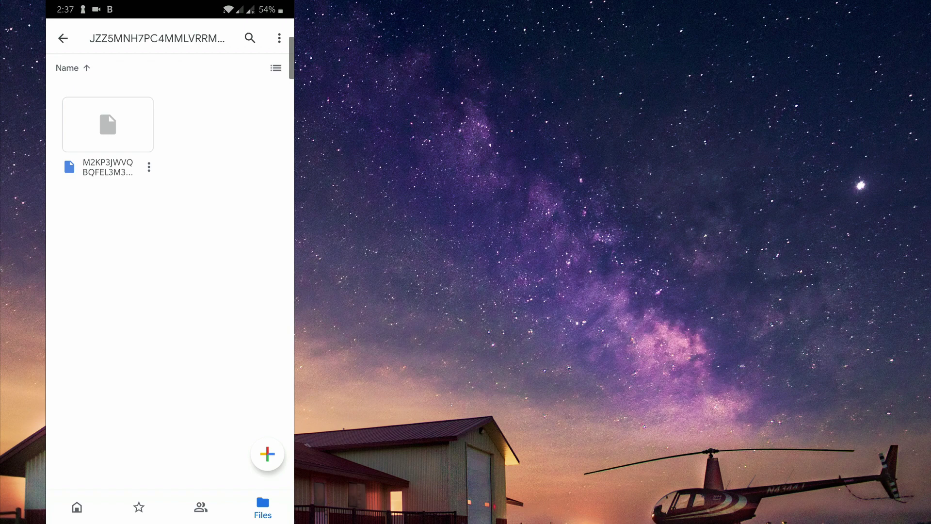
pyautogui.click(107, 125)
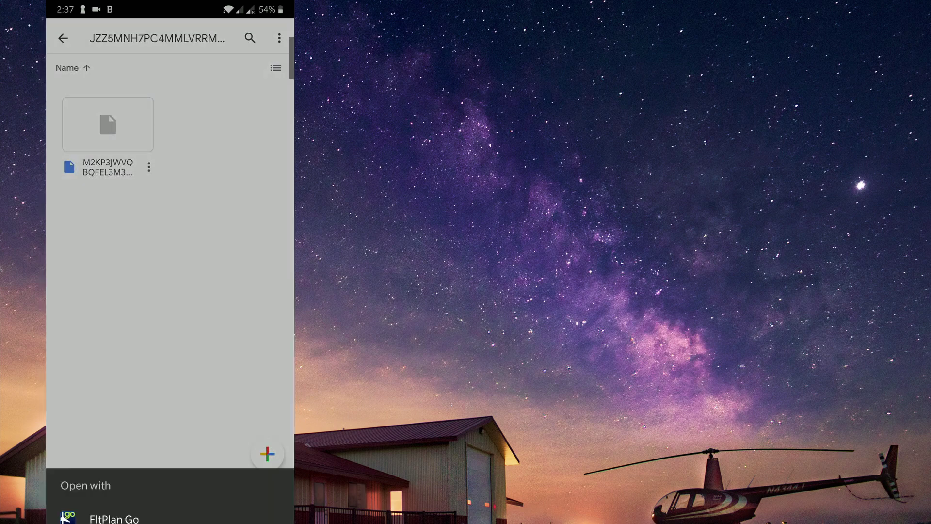
pyautogui.press('Escape')
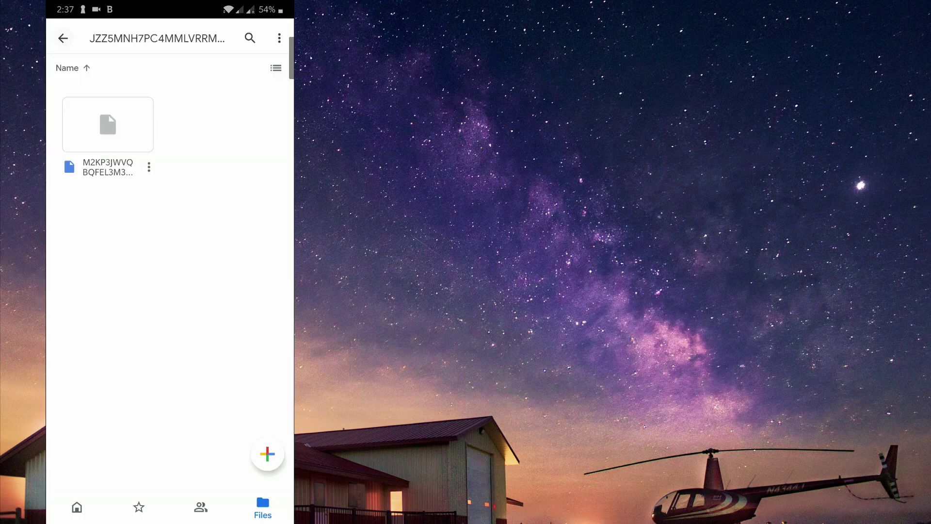
pyautogui.press('Escape')
pyautogui.press('Escape')
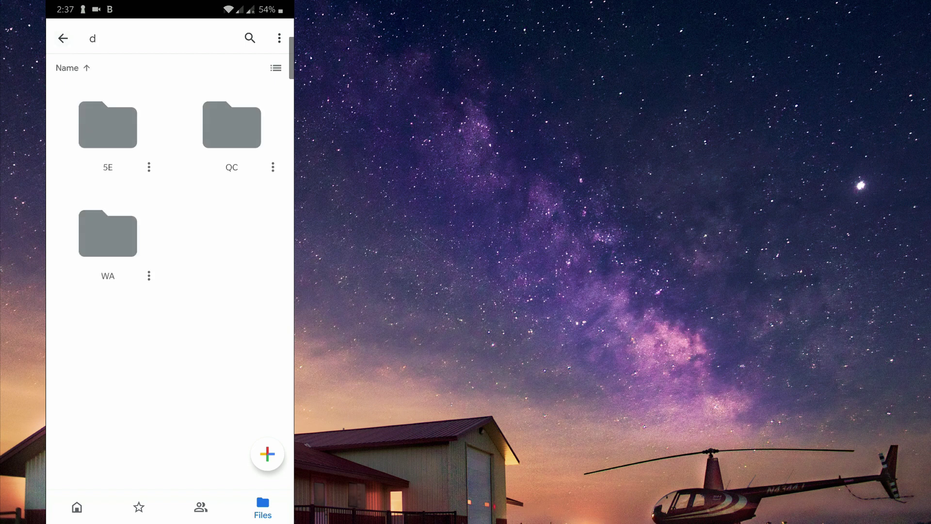
# Step: Browse the encrypted WA and QC subfolders of d, then go back up to Test1
pyautogui.click(108, 235)
pyautogui.click(108, 125)
pyautogui.click(107, 131)
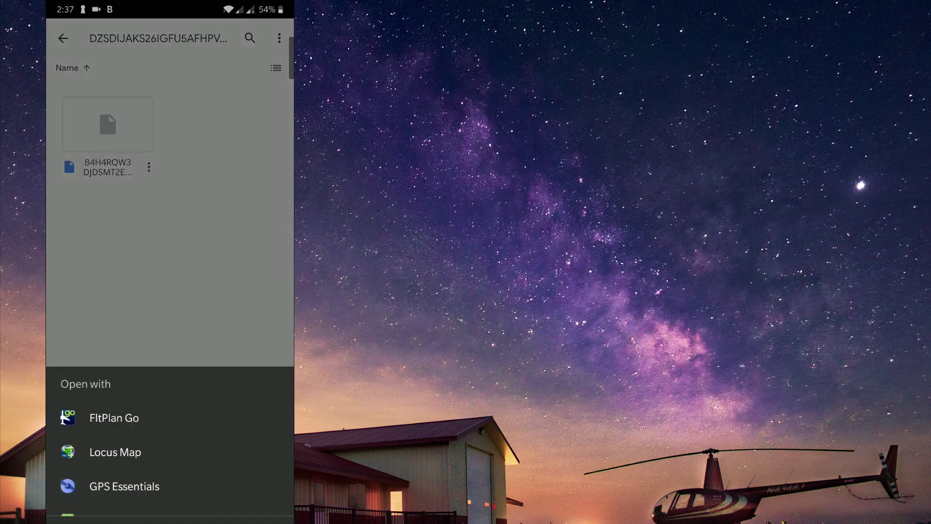
pyautogui.press('Escape')
pyautogui.click(63, 38)
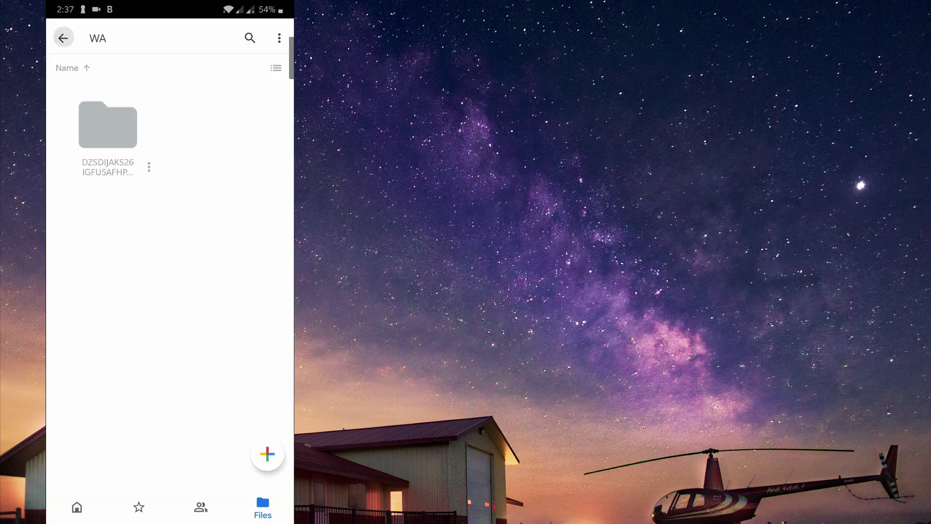
pyautogui.click(63, 38)
pyautogui.click(232, 124)
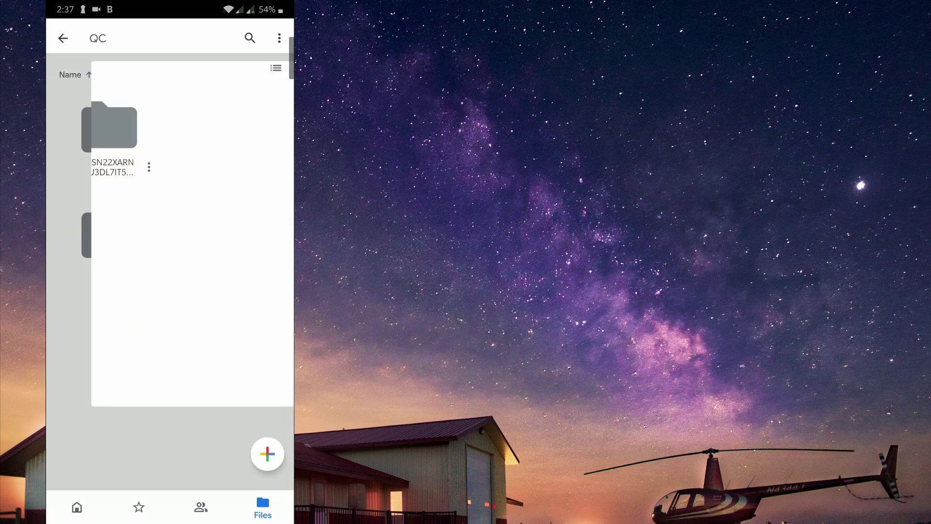
pyautogui.click(109, 124)
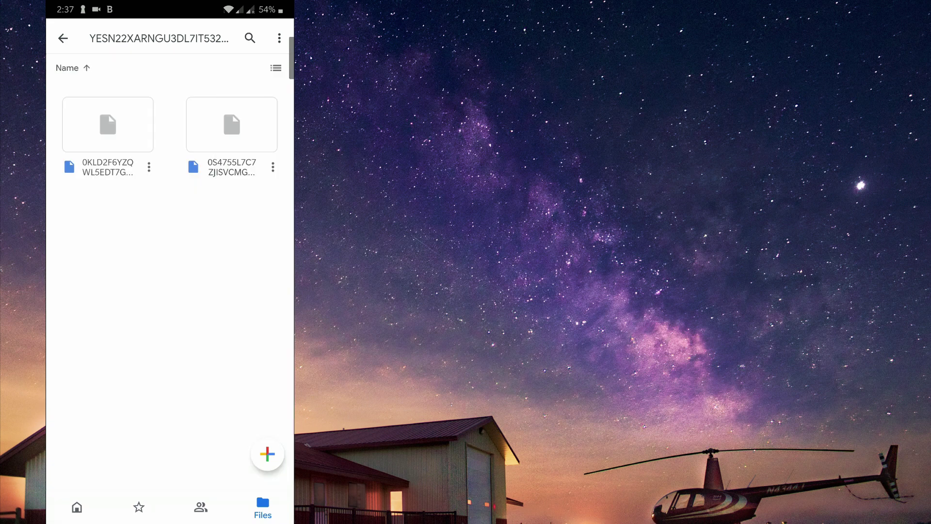
pyautogui.click(63, 39)
pyautogui.click(63, 38)
pyautogui.click(63, 38)
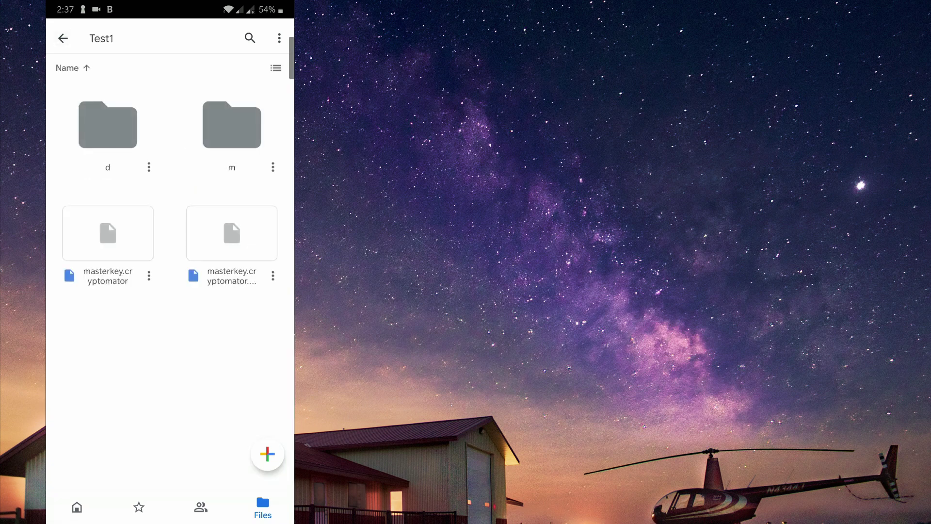
# Step: Go back to the My Drive root and scroll to the top of the folder list
pyautogui.click(63, 38)
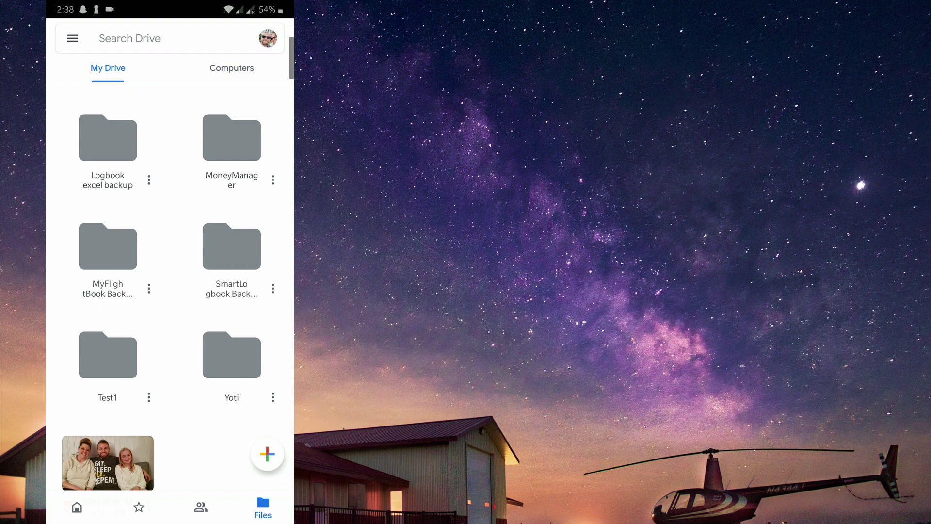
pyautogui.scroll(5, 170, 286)
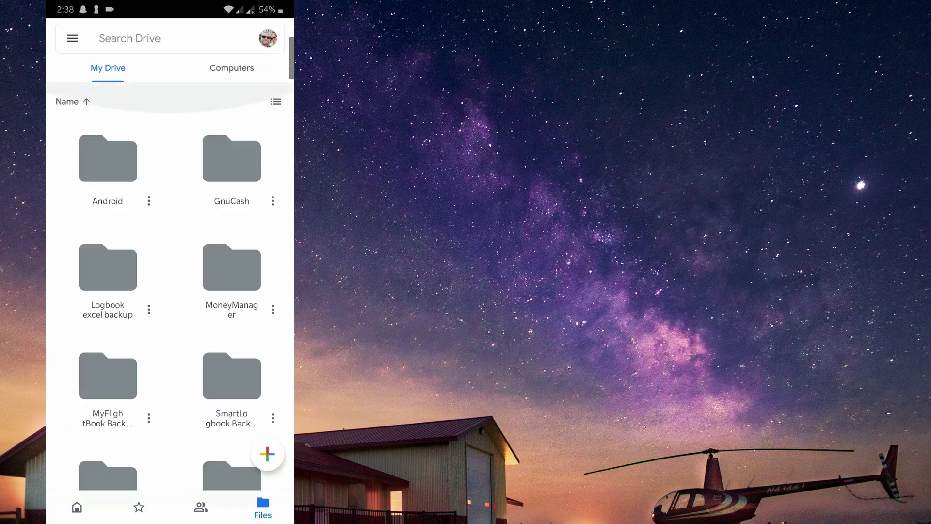